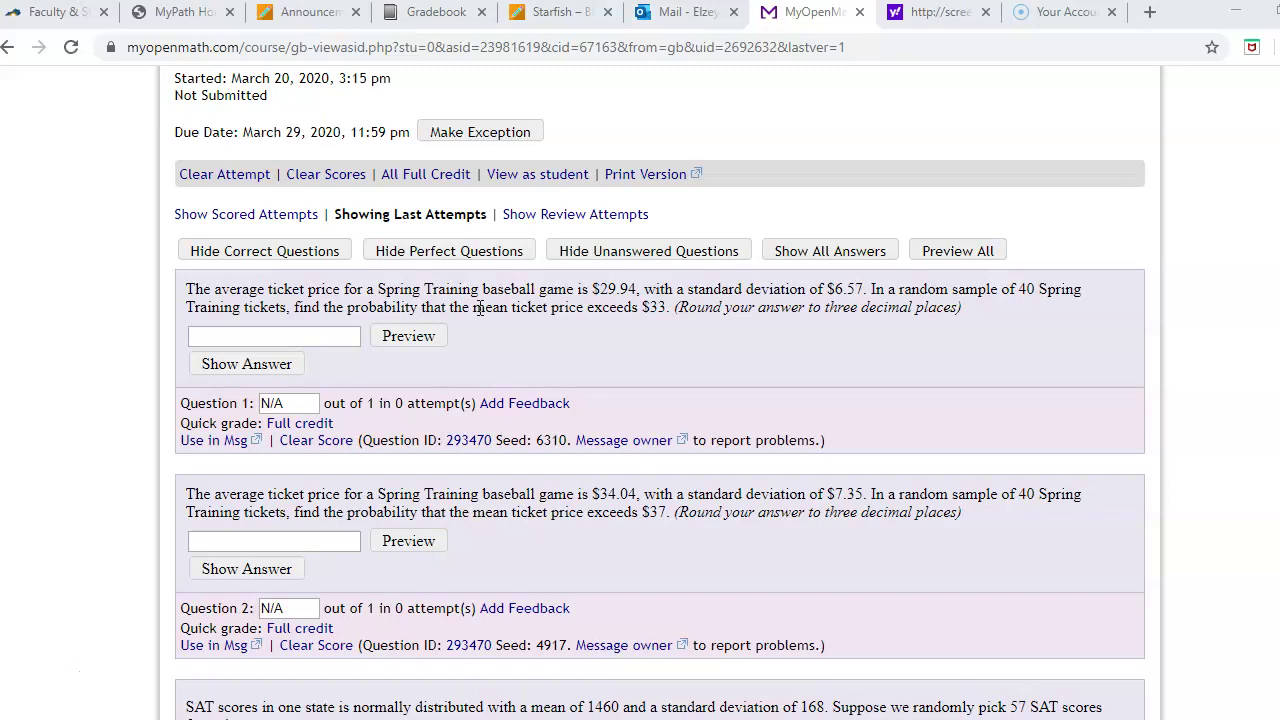
Highlight question 1's condition that the mean ticket price exceeds $33.
drag(480, 309, 660, 360)
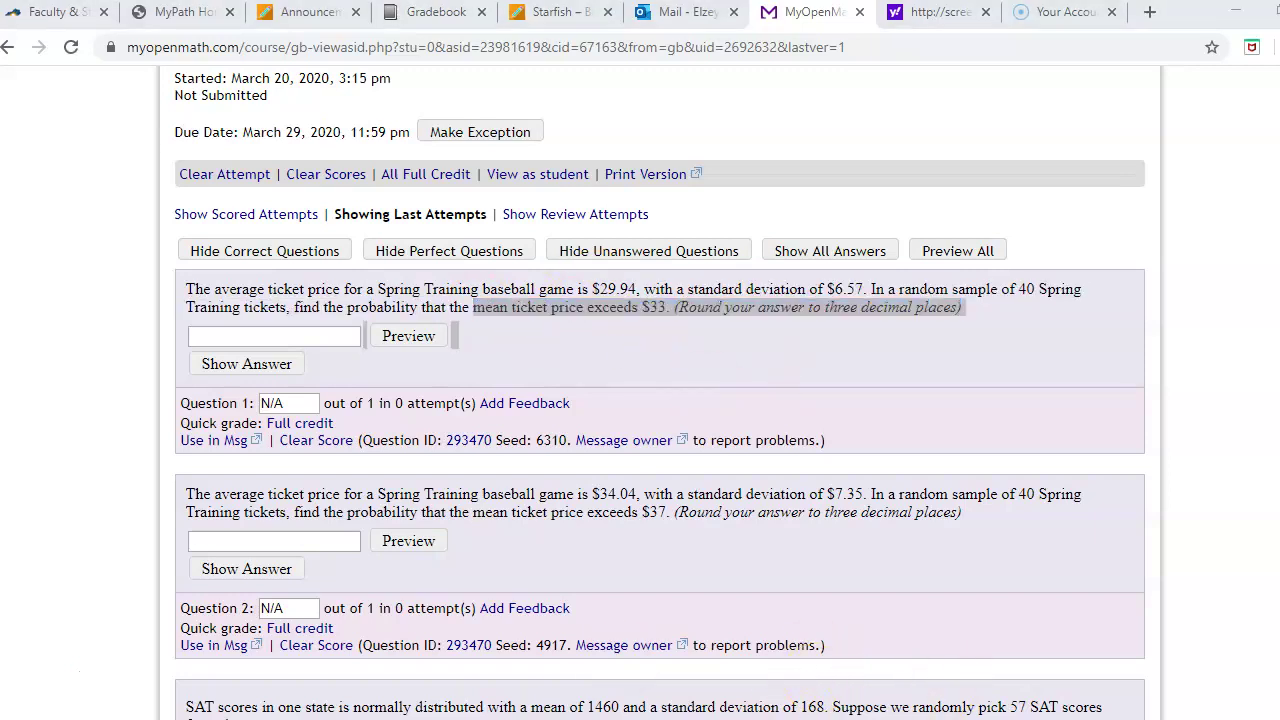
Under the earlier working, type z = (x bar - mu)/(sigma/squareroot n) and start a 'Z= (' line.
mouse_move(829, 694)
click(1146, 672)
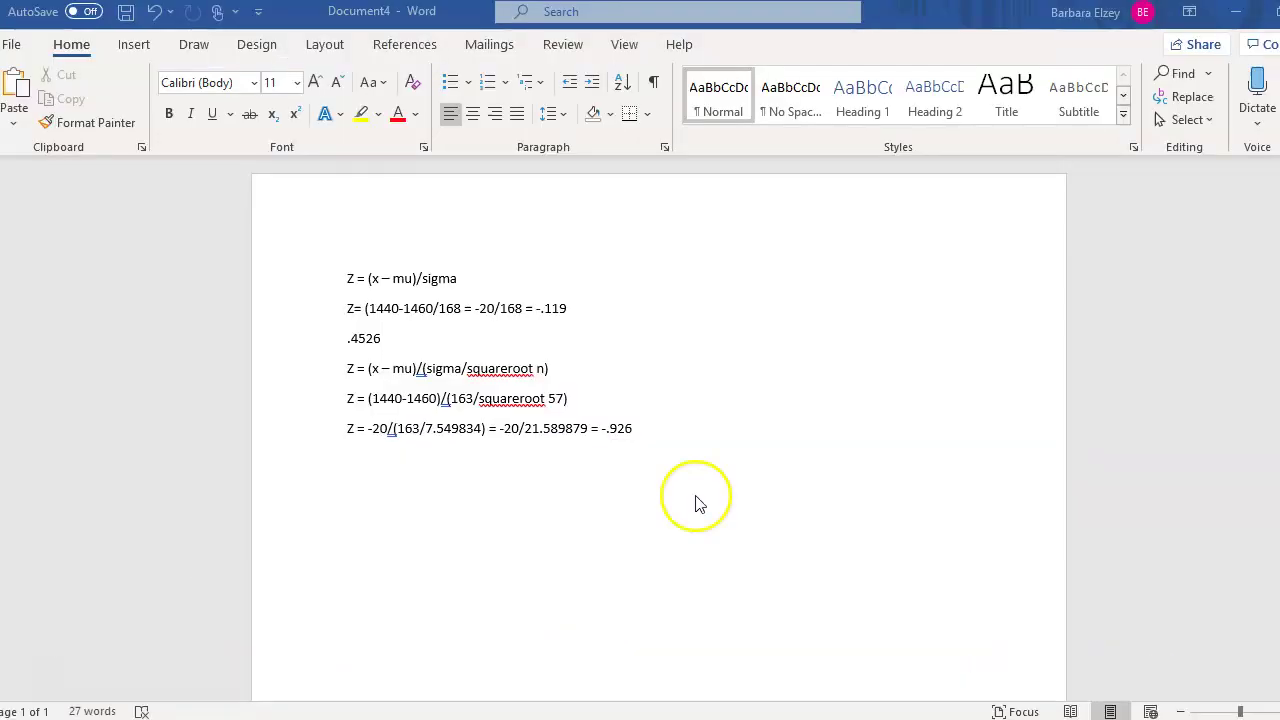
click(630, 505)
text(z )
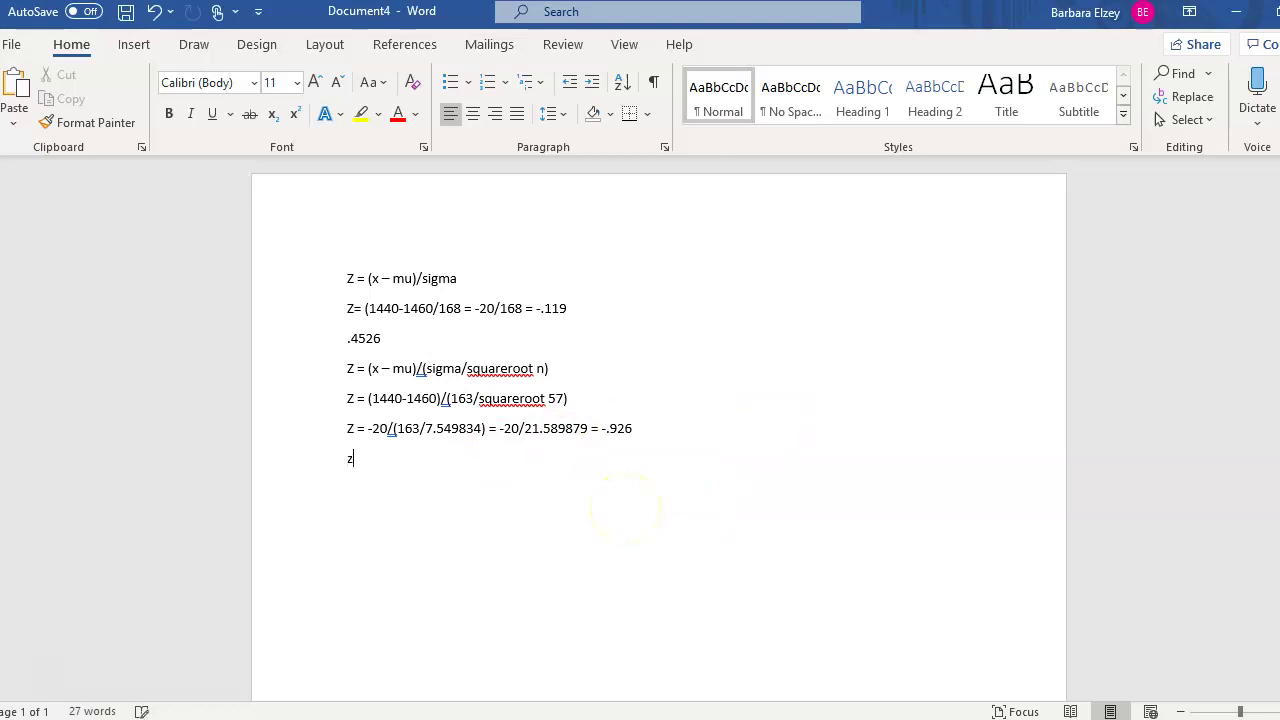
text(= (x)
text(- mu)
key(BackSpace)
key(BackSpace)
key(BackSpace)
key(BackSpace)
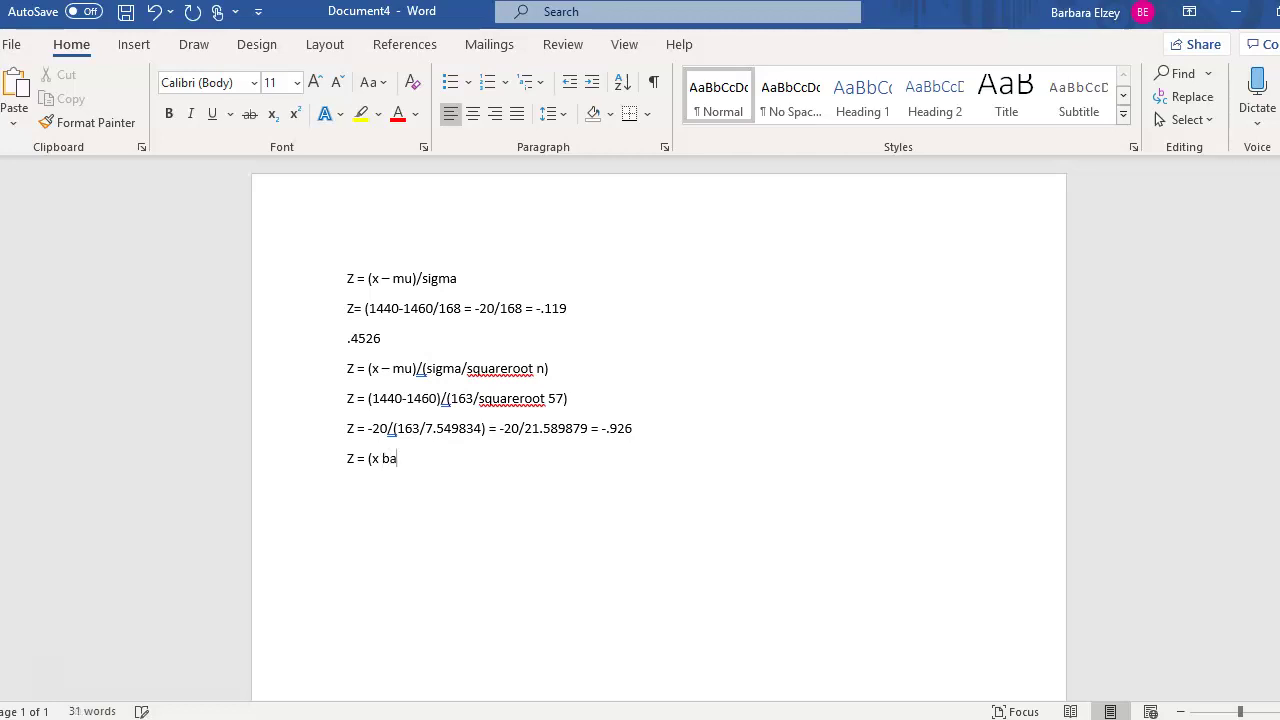
text(bar - mu)/(sigma/squarero)
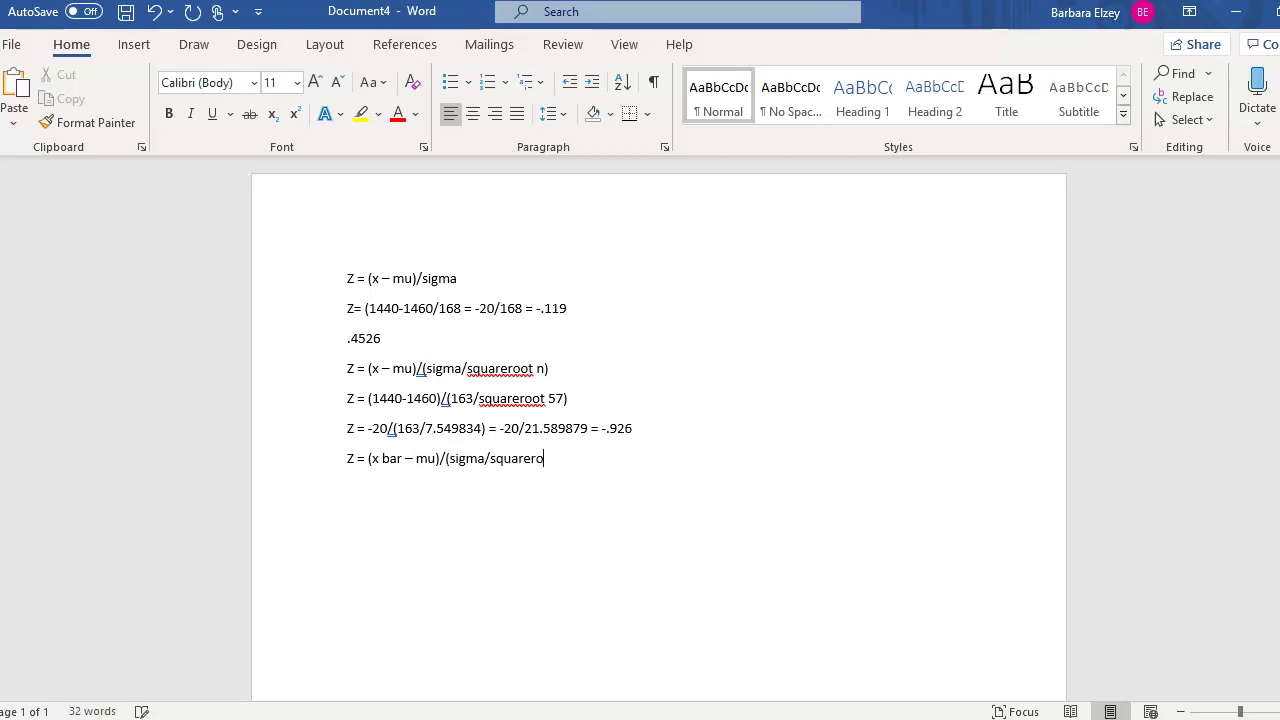
text(ot n))
text(Z=)
text( ()
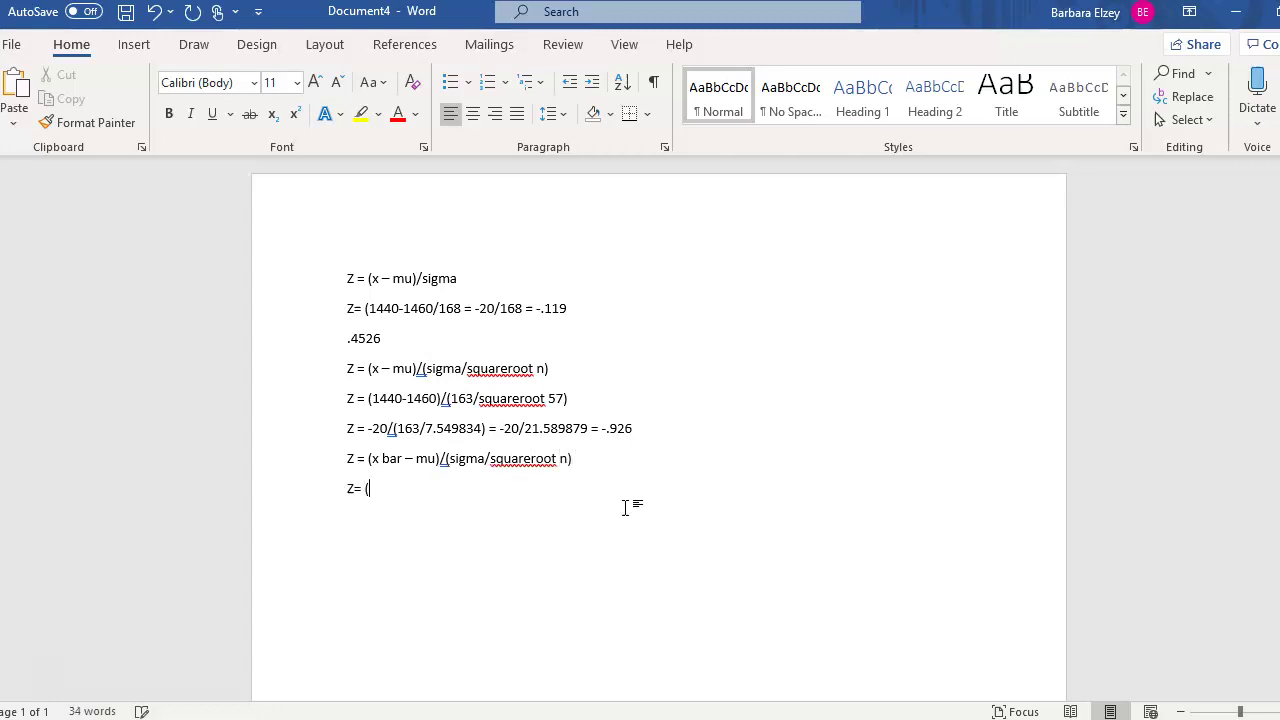
Fill in the question's values to write Z= (33 - 29.94)/(6.57/squareroot 40).
click(609, 567)
key(alt+Tab)
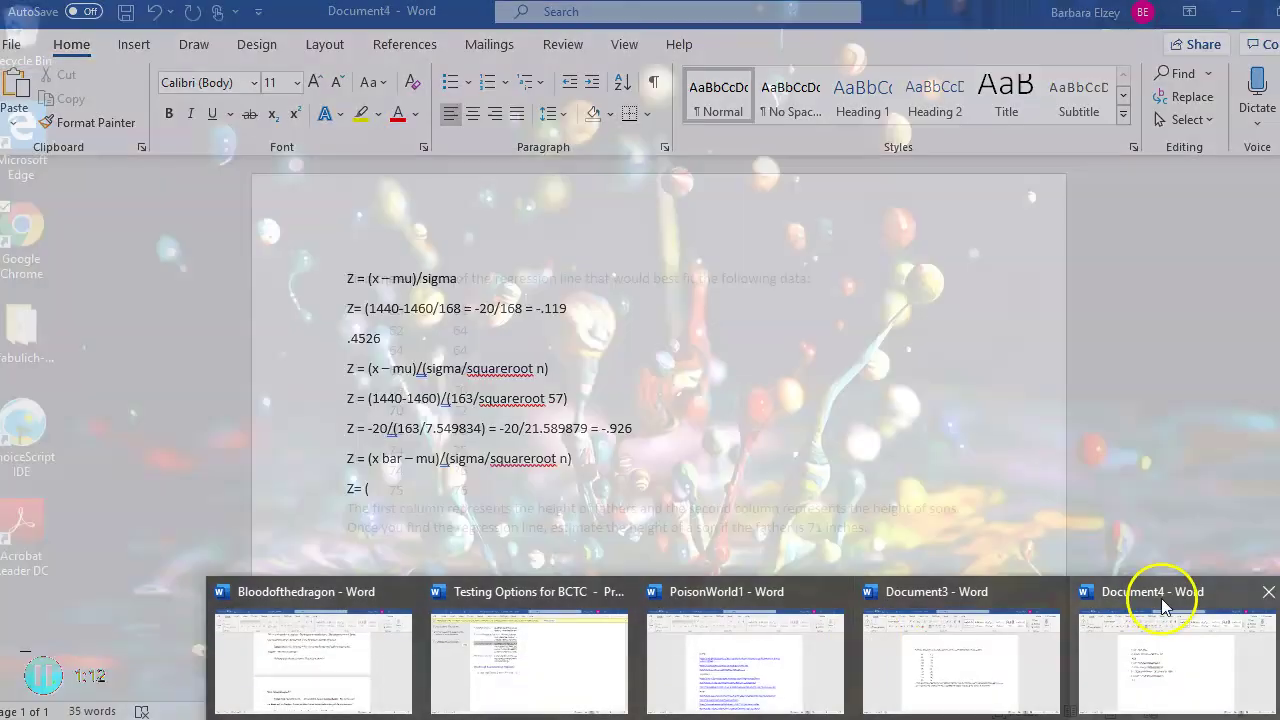
click(1138, 595)
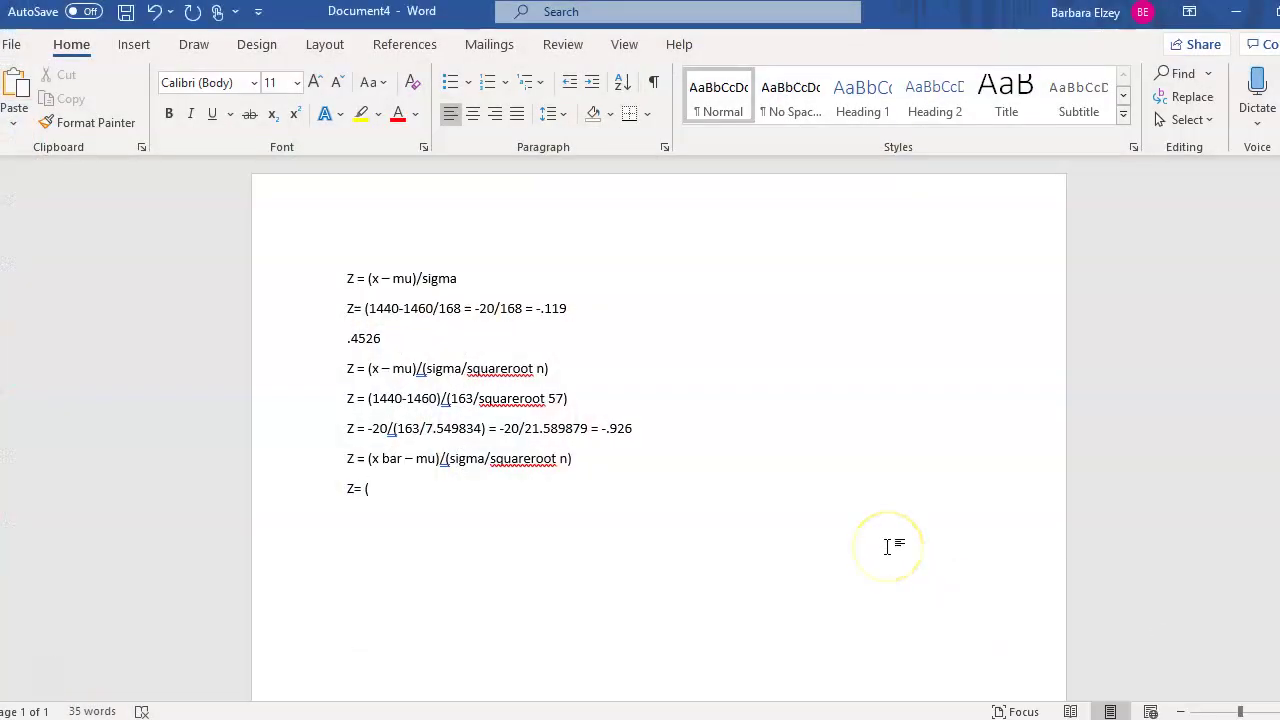
text(33 - 29.94)/)
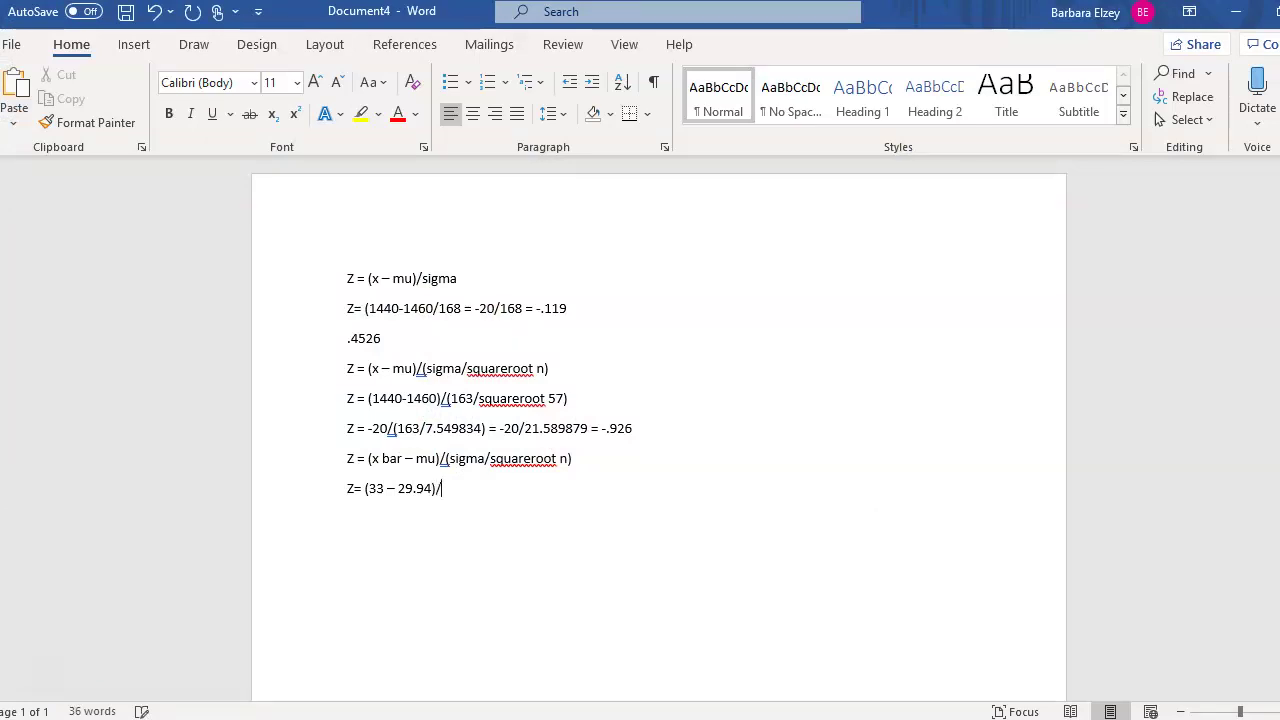
mouse_move(892, 718)
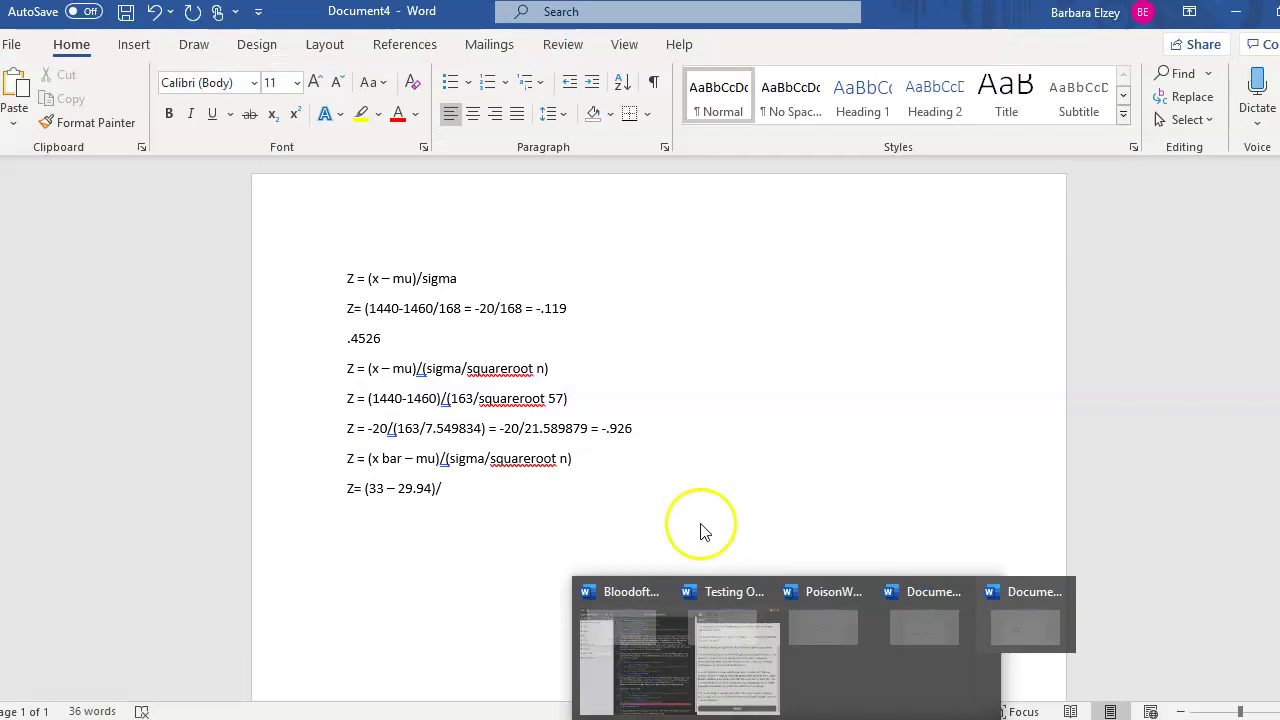
click(892, 660)
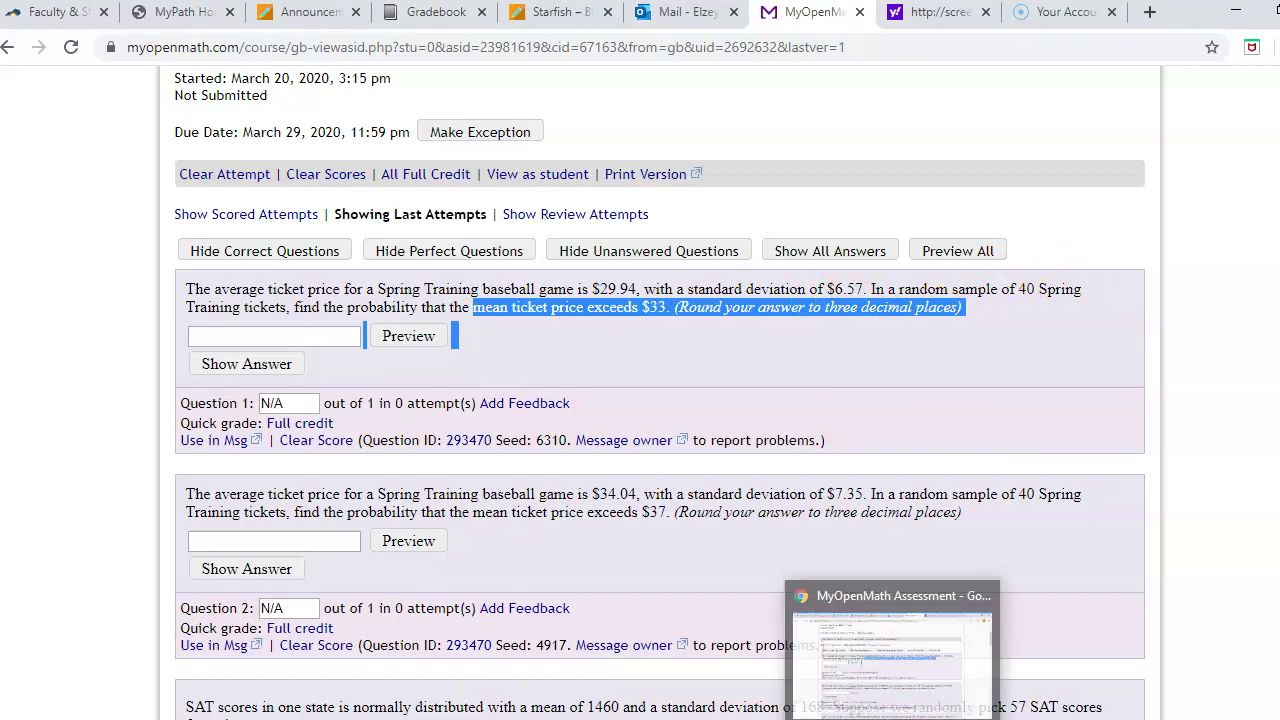
click(805, 715)
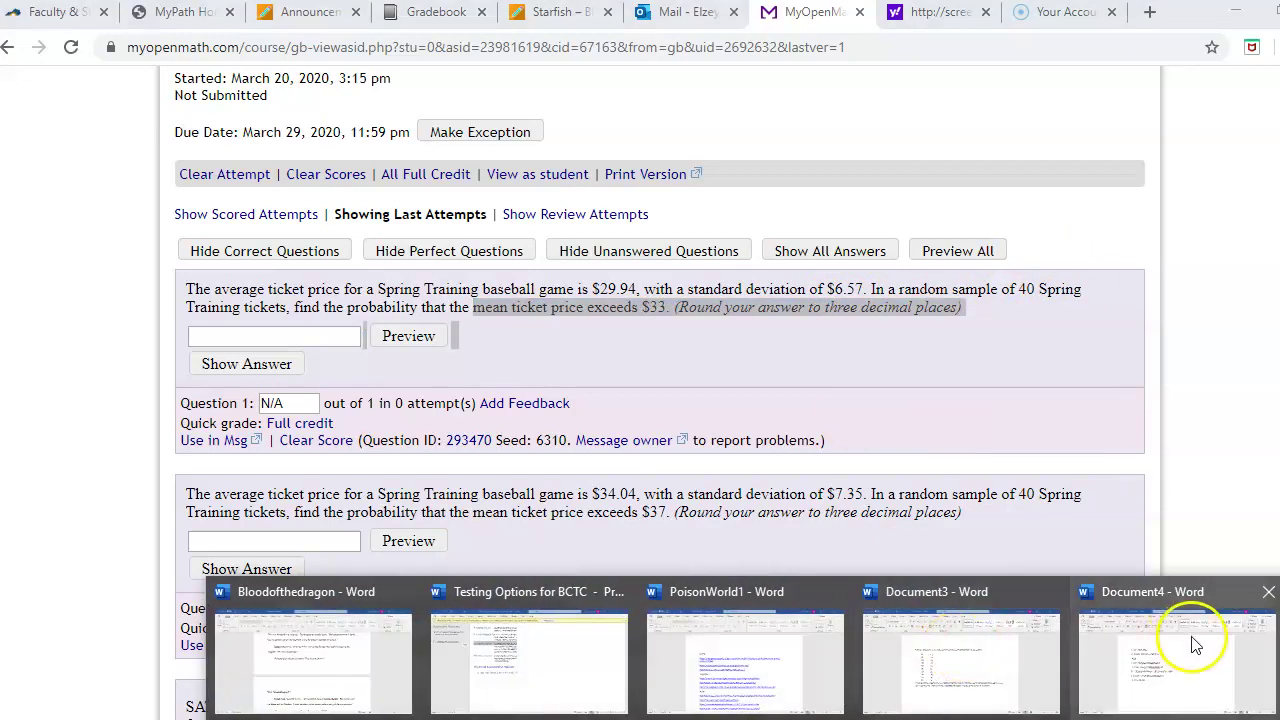
click(1197, 646)
text(()
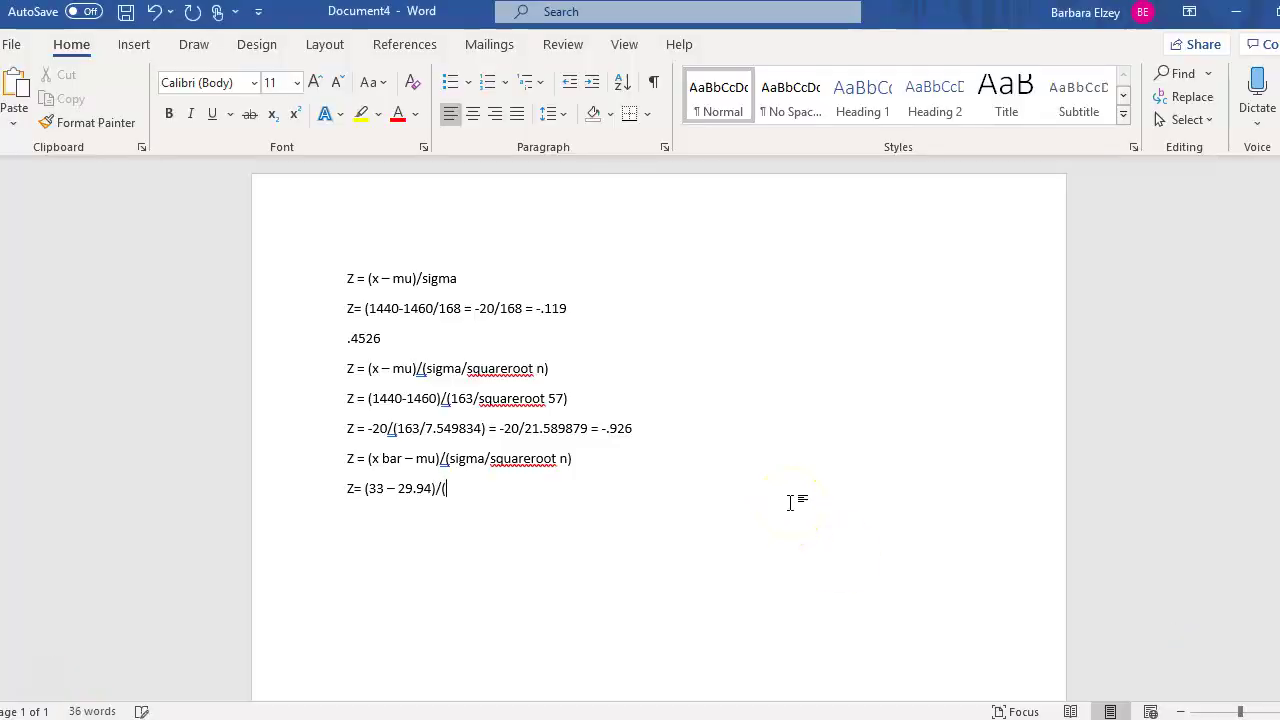
text(6.57/squa)
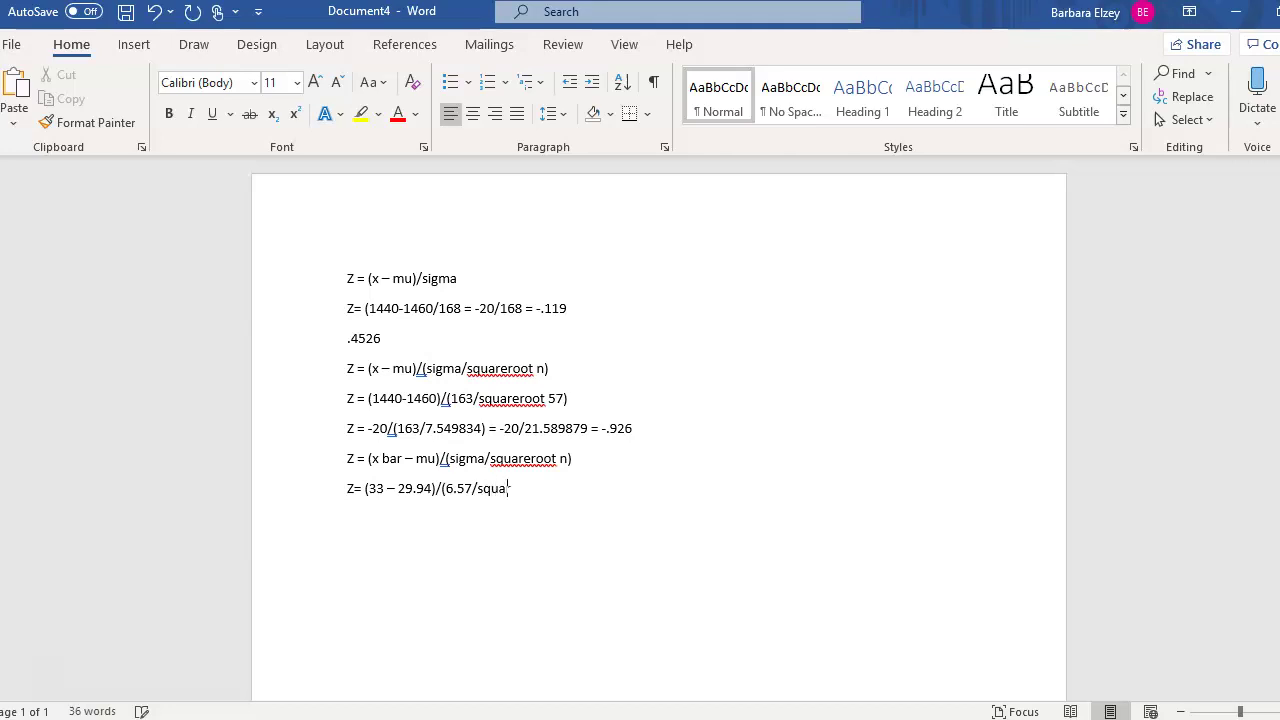
text(reroot 40))
Start a new line z = (3.06)/(6.57/6.324555) = 3.06/(.
key(Return)
text(z =)
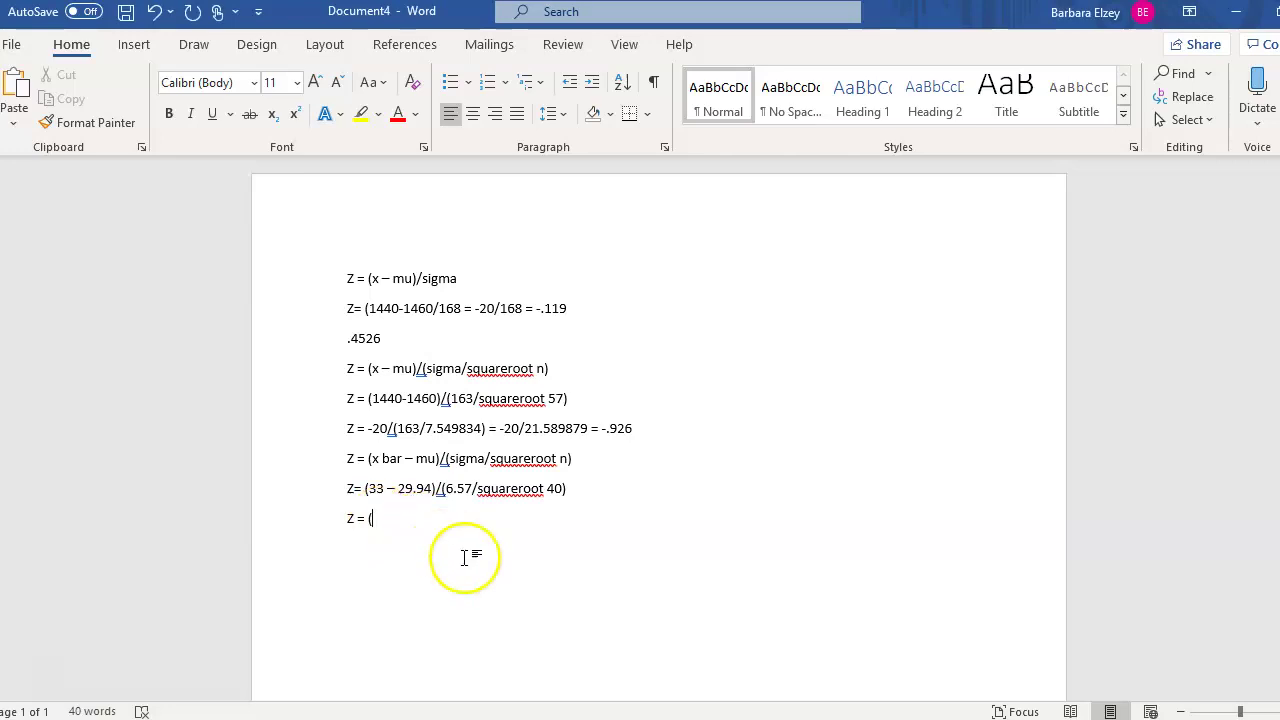
text((3.)
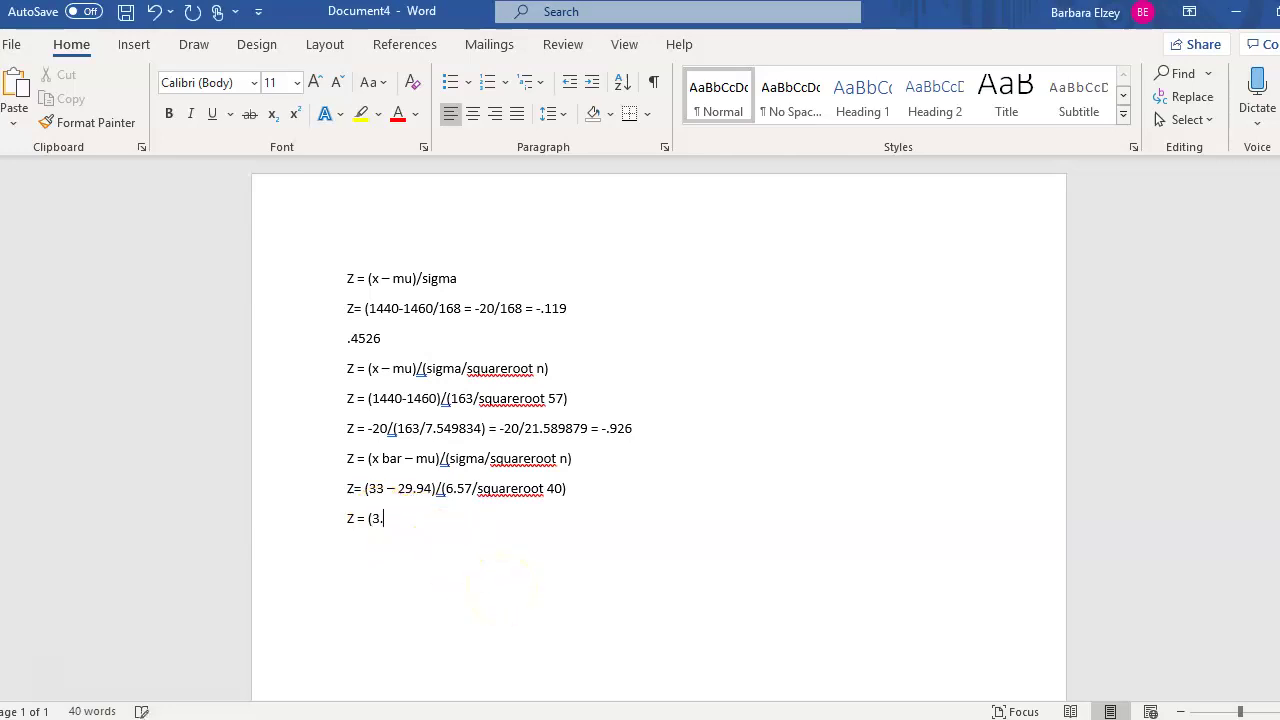
text(06)/(6.)
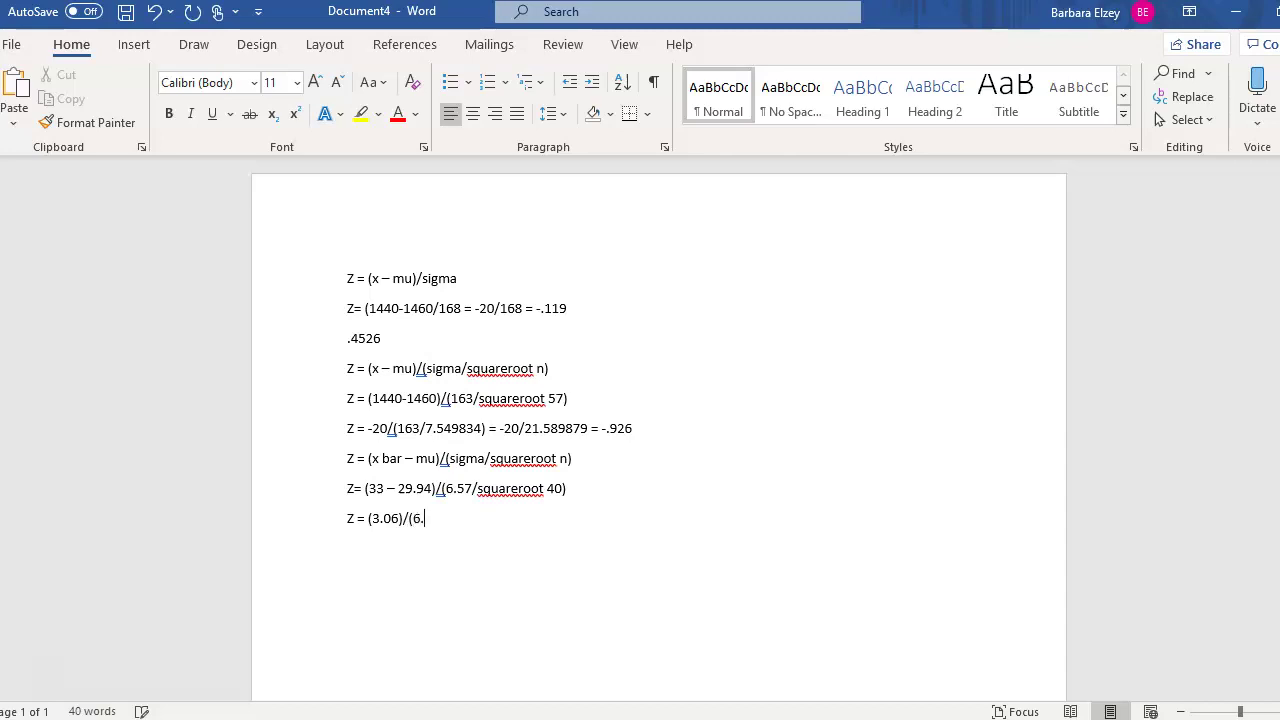
text(57/)
click(461, 520)
text(6.324555) = 3.06)
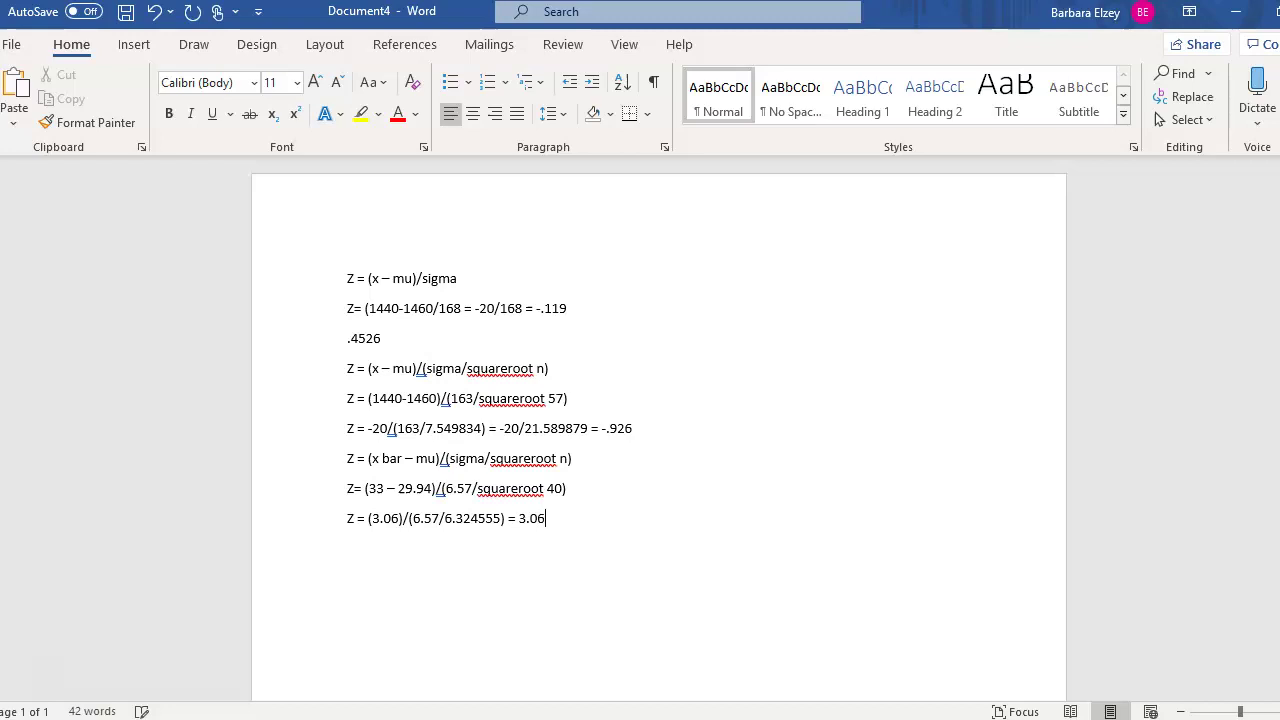
text(/()
Complete it as 3.06/1.038808 = 2.946, deleting the stray parenthesis before 1.038808.
click(493, 553)
click(573, 518)
text(1.038808)
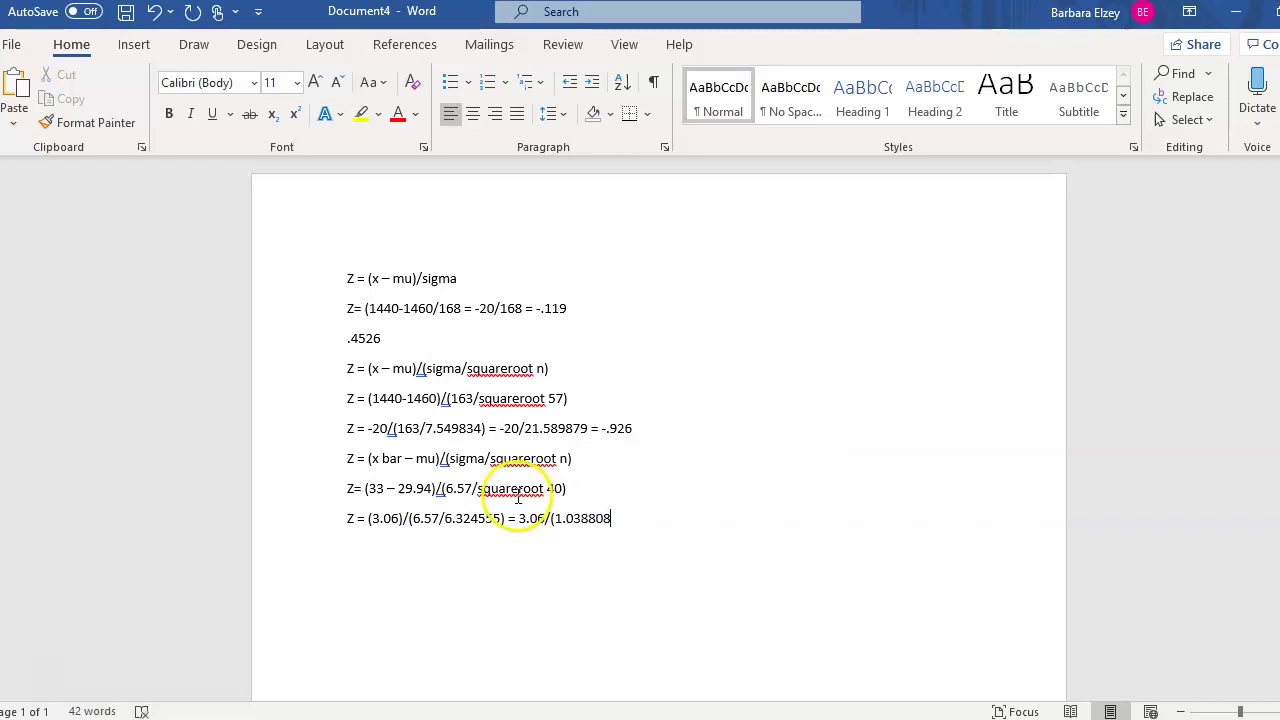
click(555, 518)
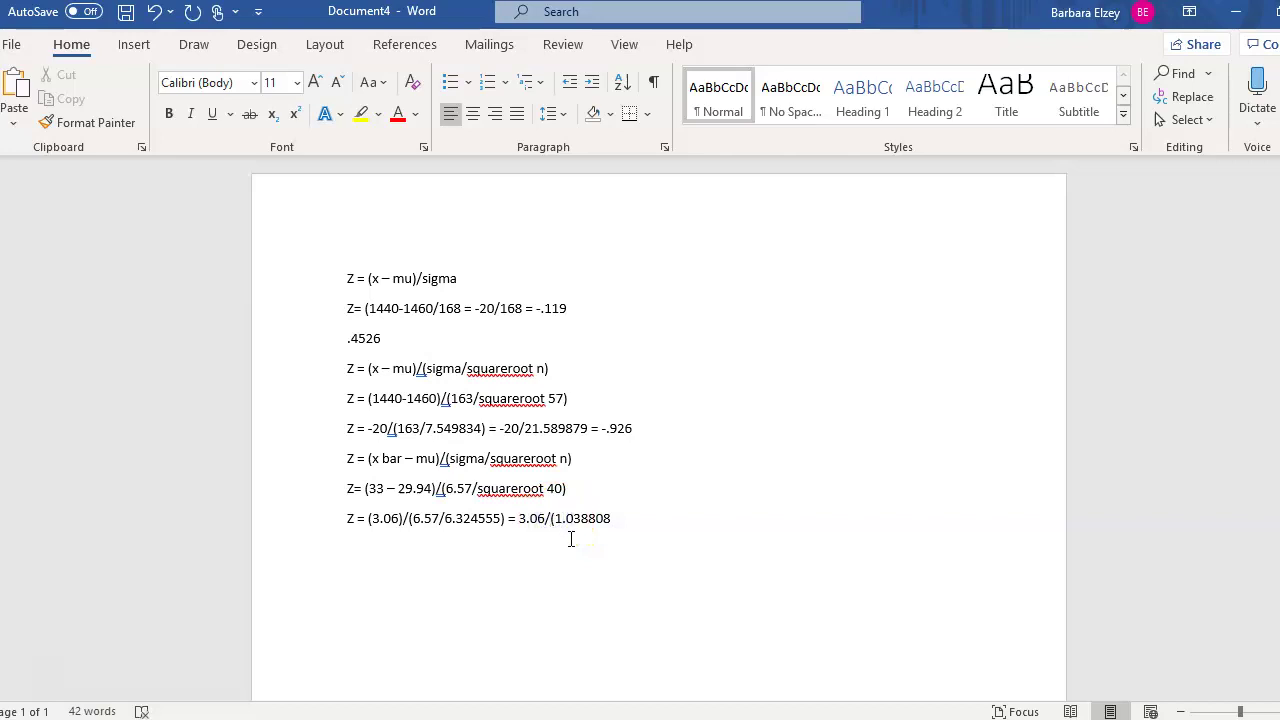
click(554, 518)
key(BackSpace)
click(632, 512)
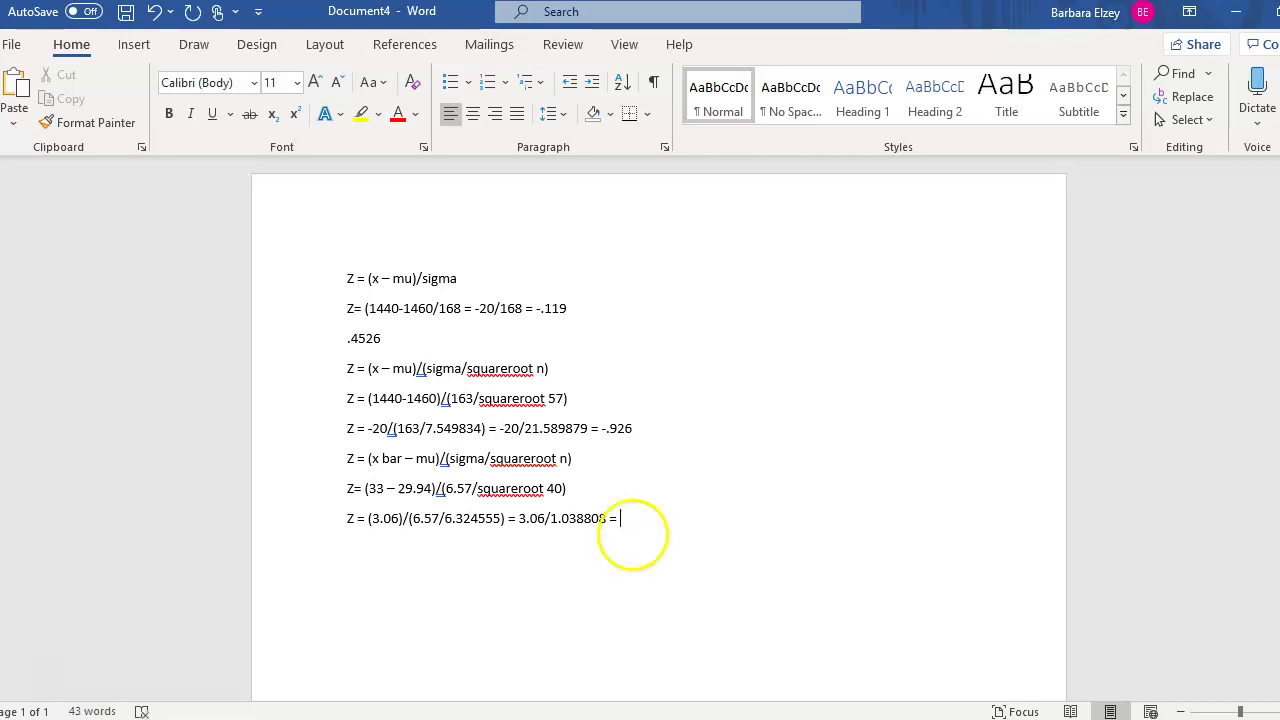
click(636, 523)
text(2.9)
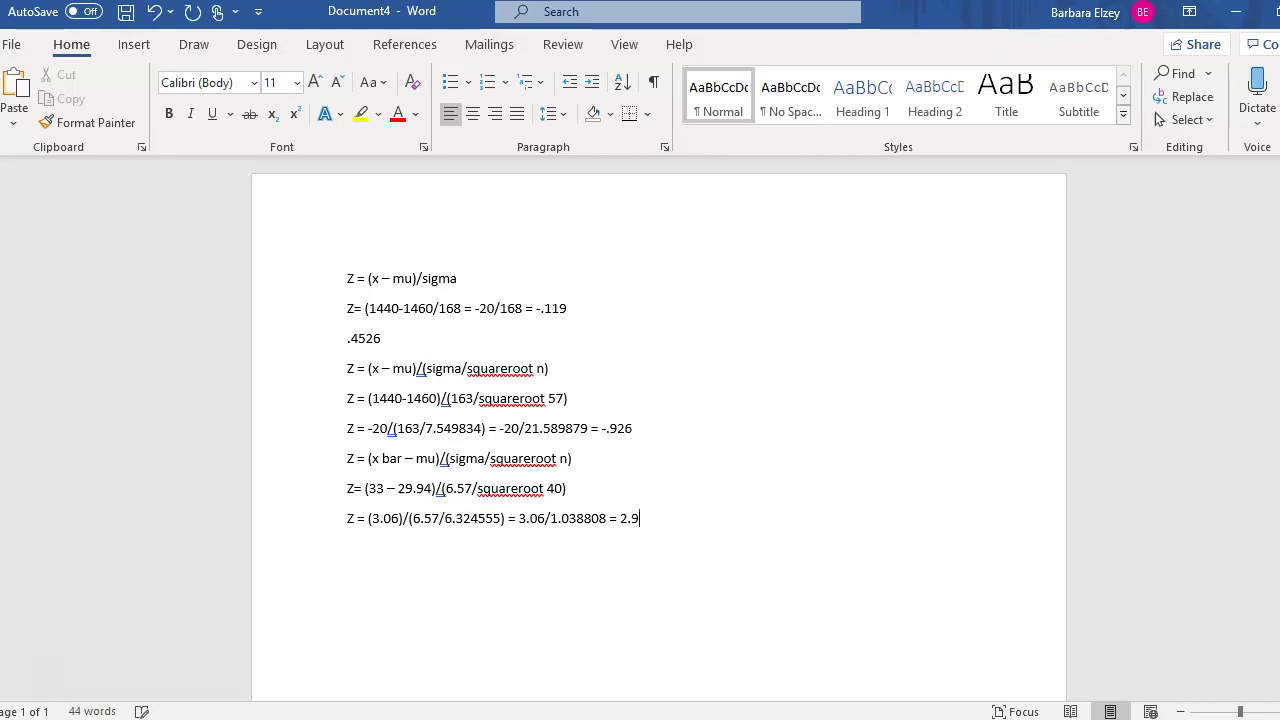
text(46)
In Excel cell N18, compute =norm.s.dist(2.946, true), giving 0.99839.
click(830, 714)
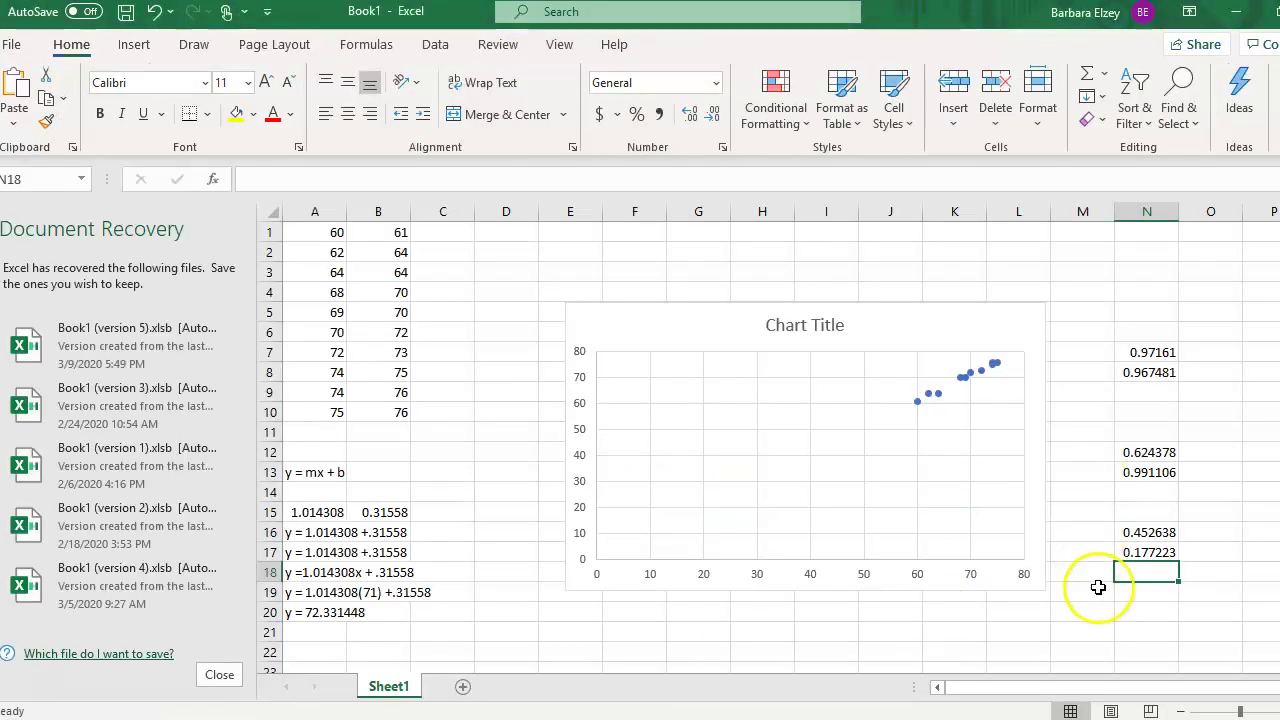
text(=nor)
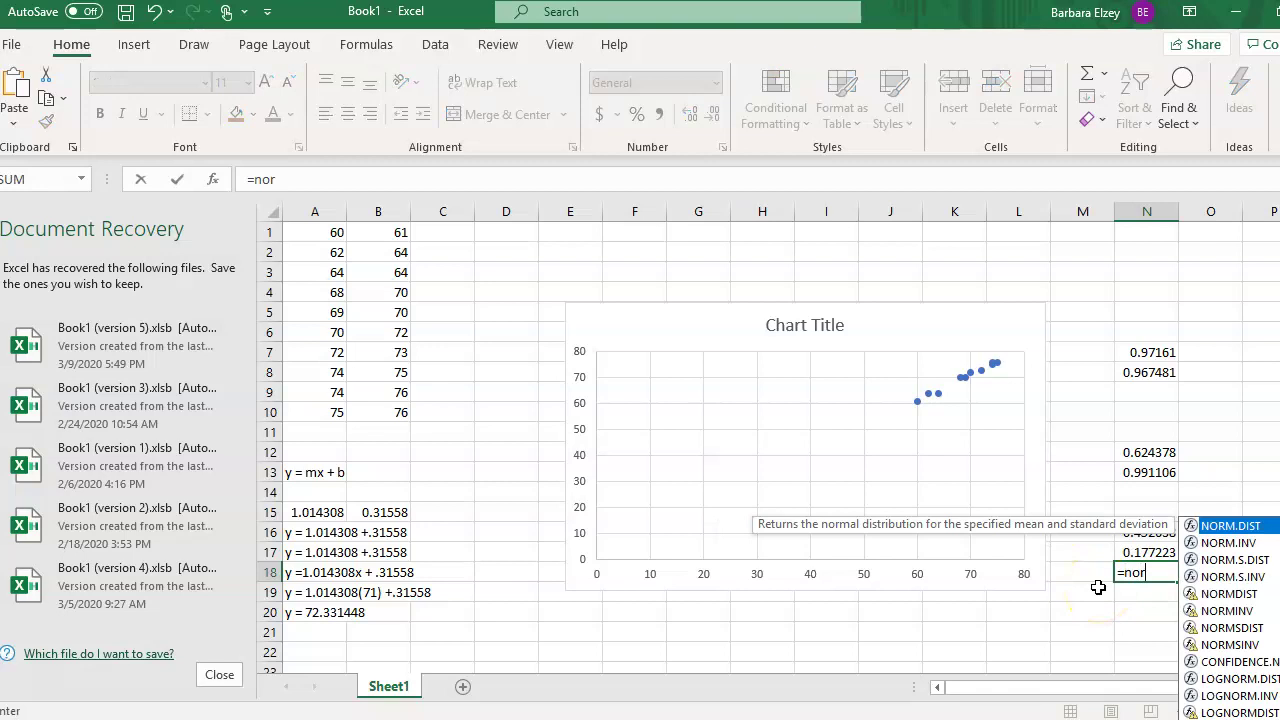
text(m.s.dis)
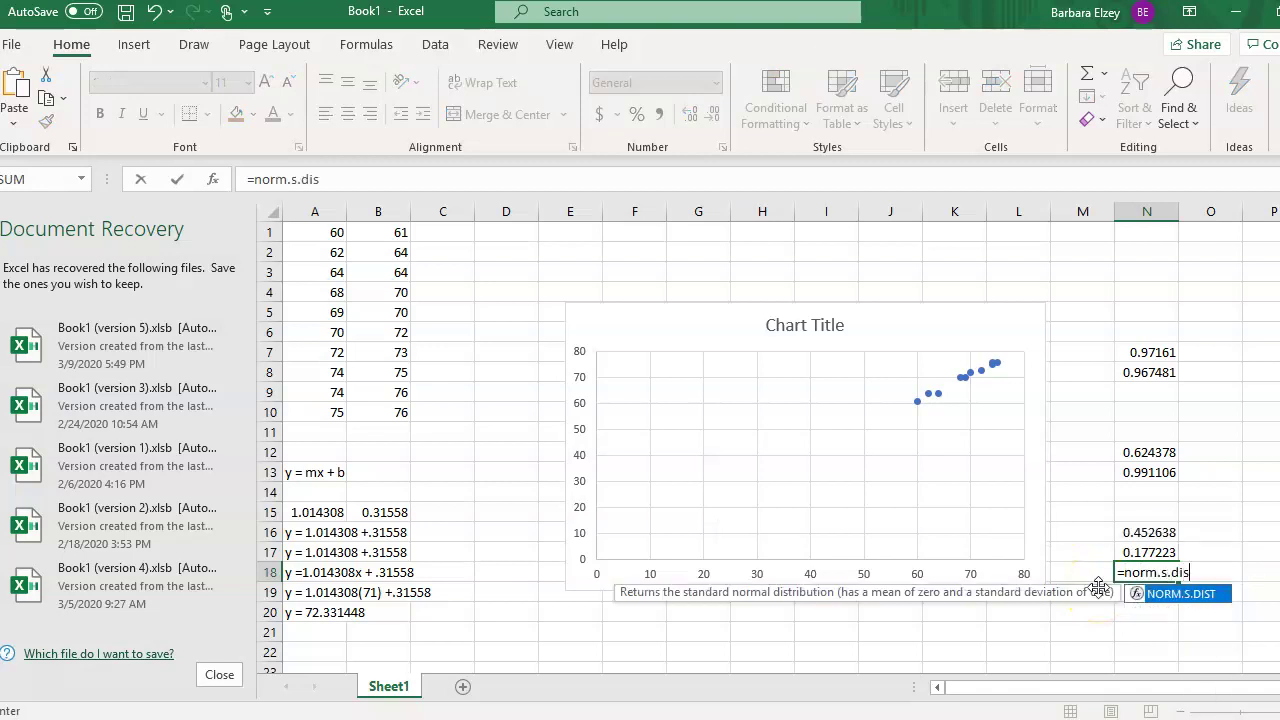
text(t(2.9)
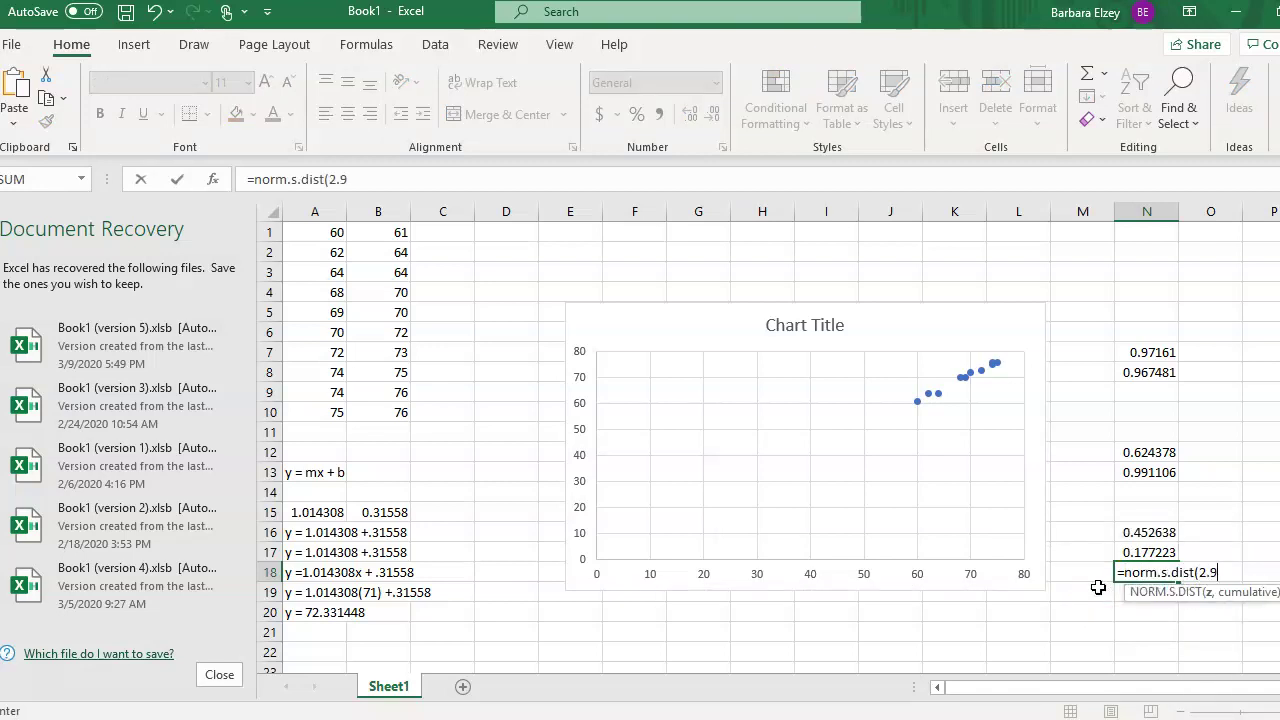
text(46, tr)
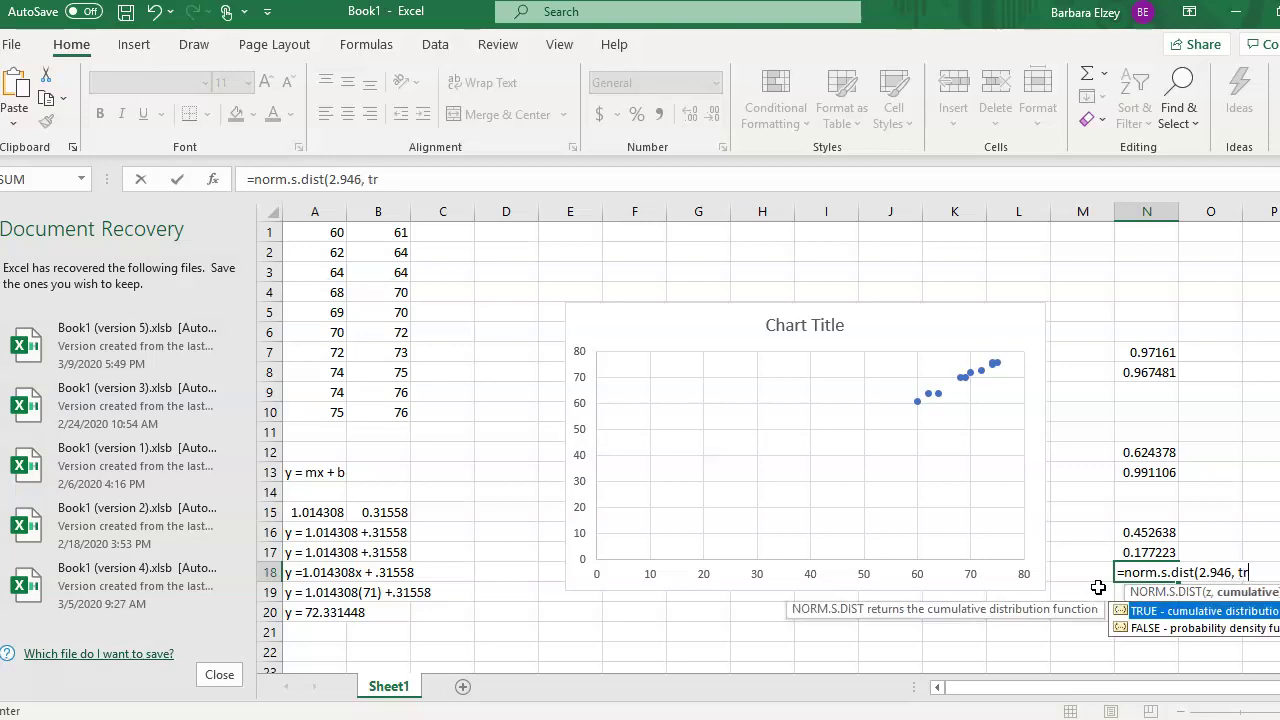
text(ue))
key(Return)
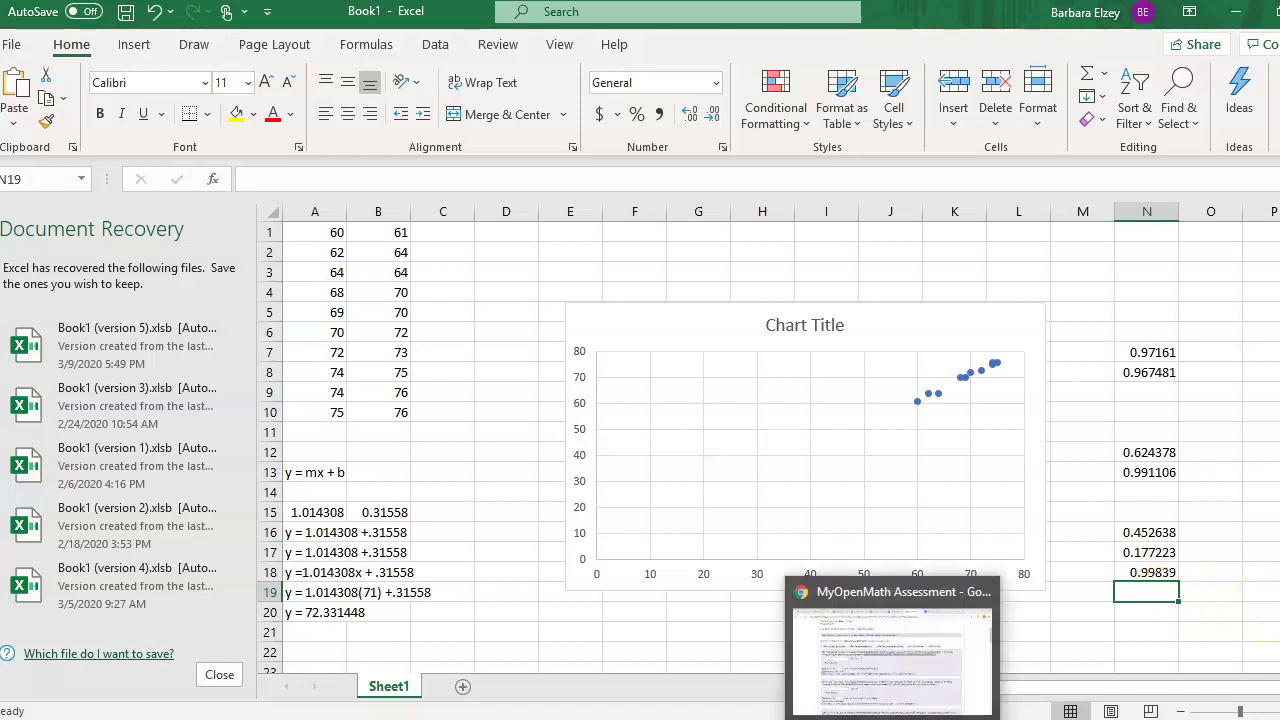
Write .9984 on a new line below the 2.946 result in Word.
click(892, 719)
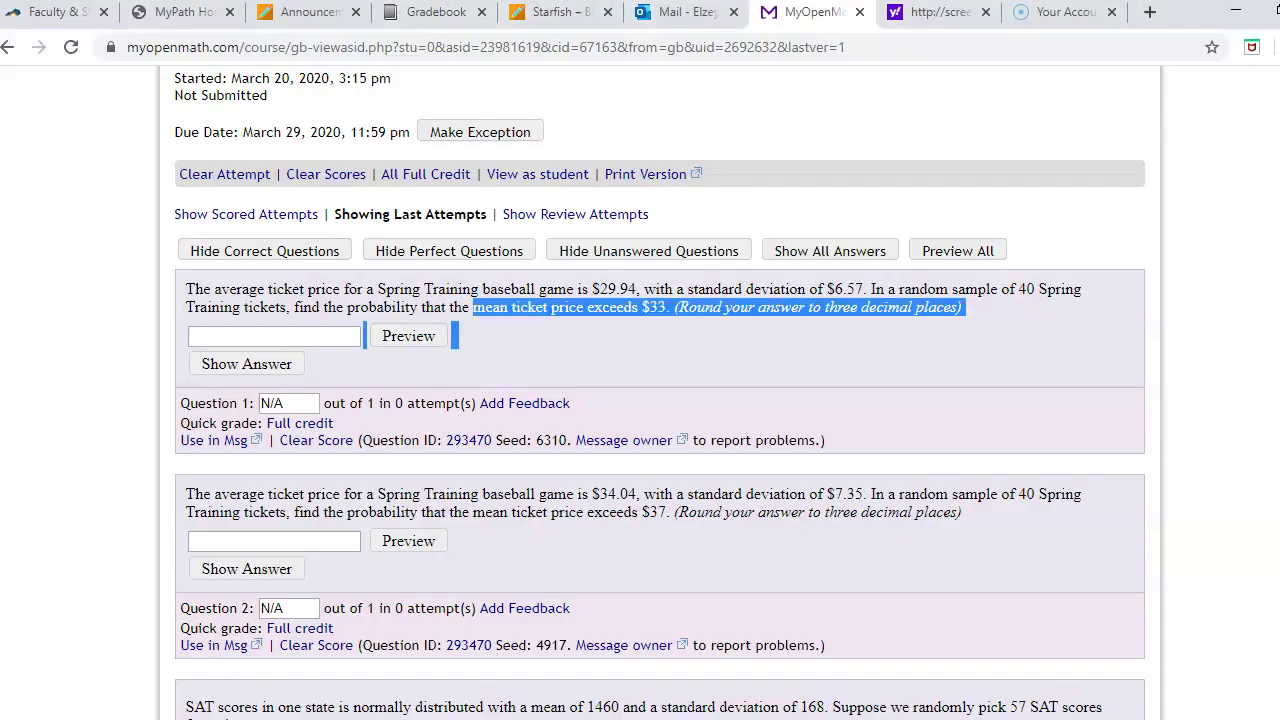
mouse_move(760, 719)
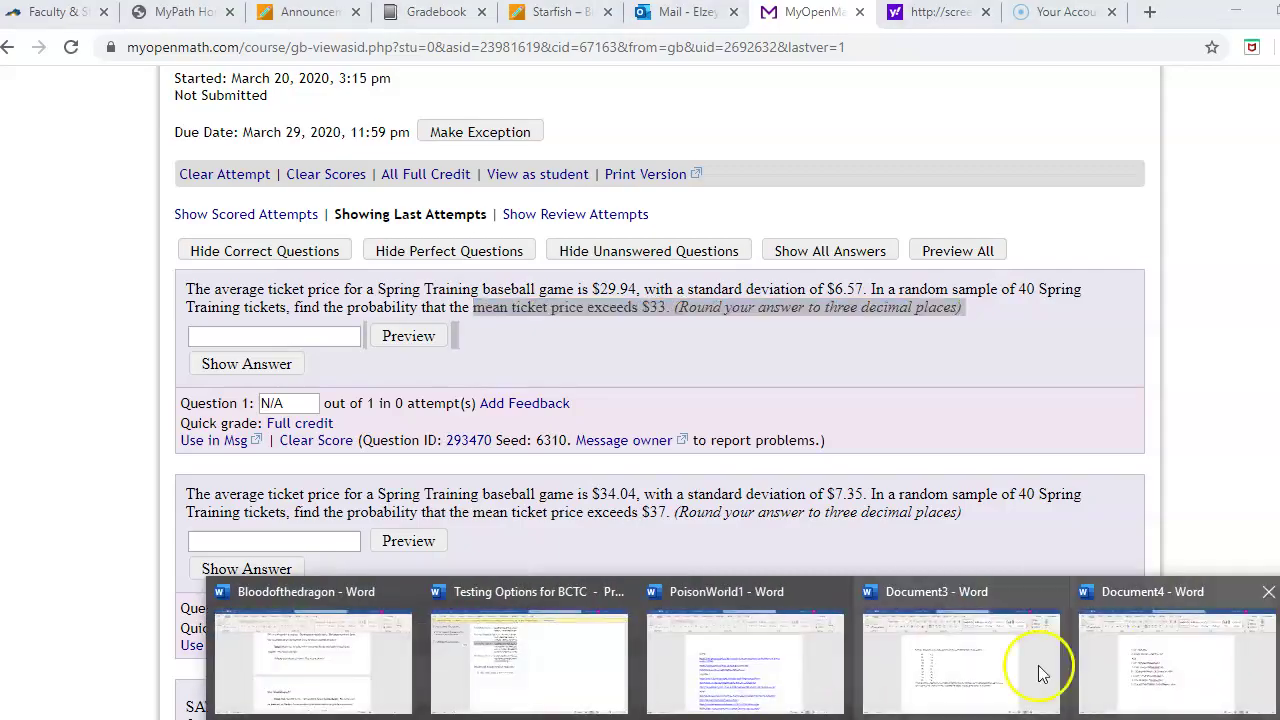
click(1090, 660)
key(Return)
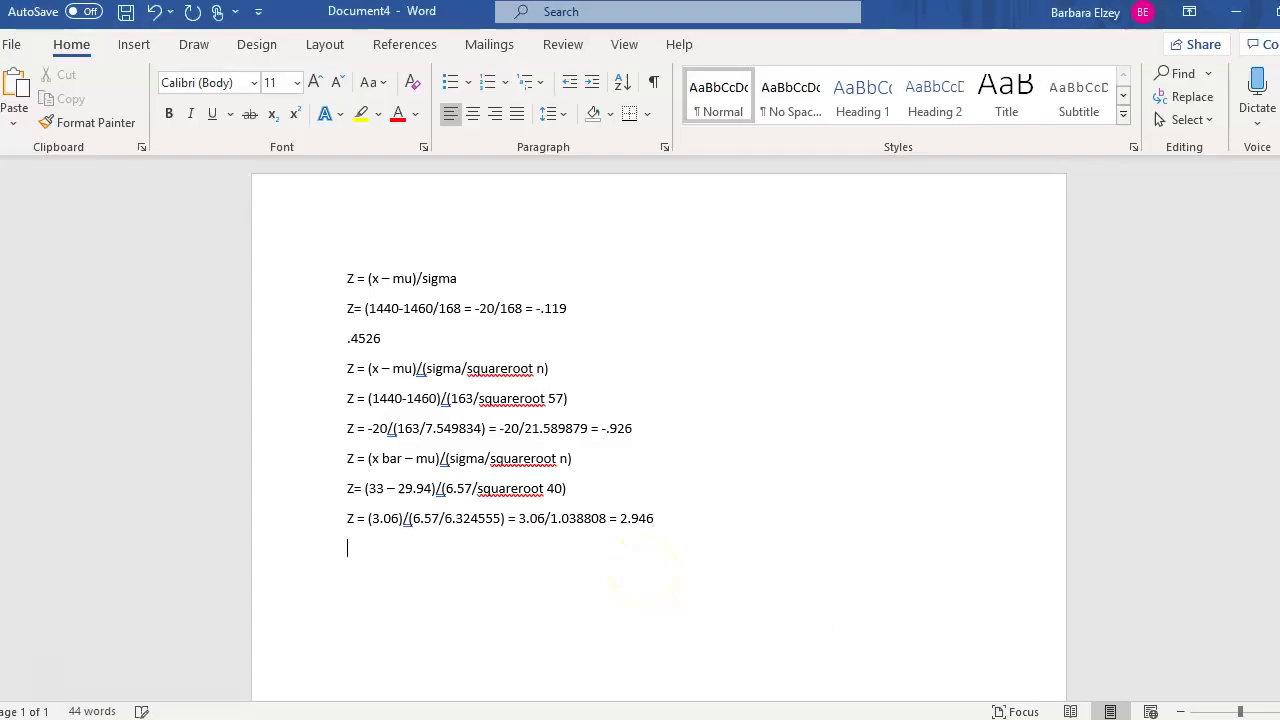
text(.9984)
After rechecking the Excel result, add the line 1 - .9984 = .0016.
click(890, 712)
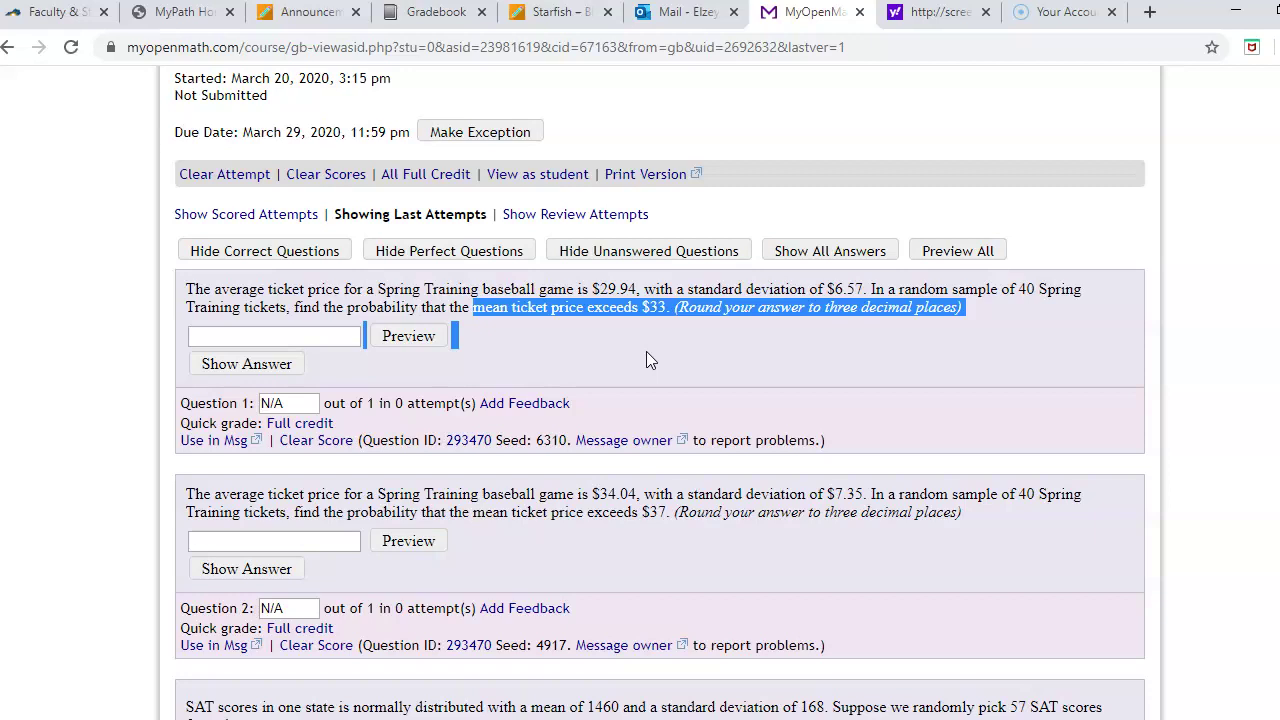
click(812, 606)
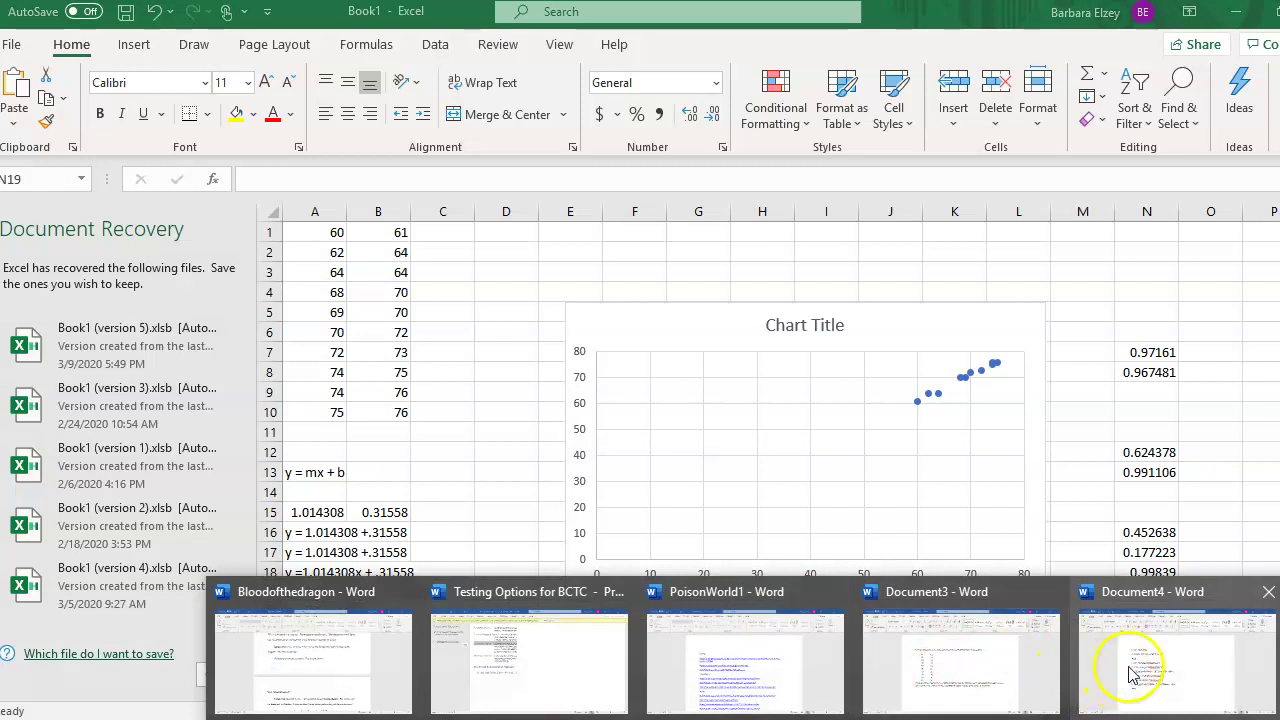
click(1137, 674)
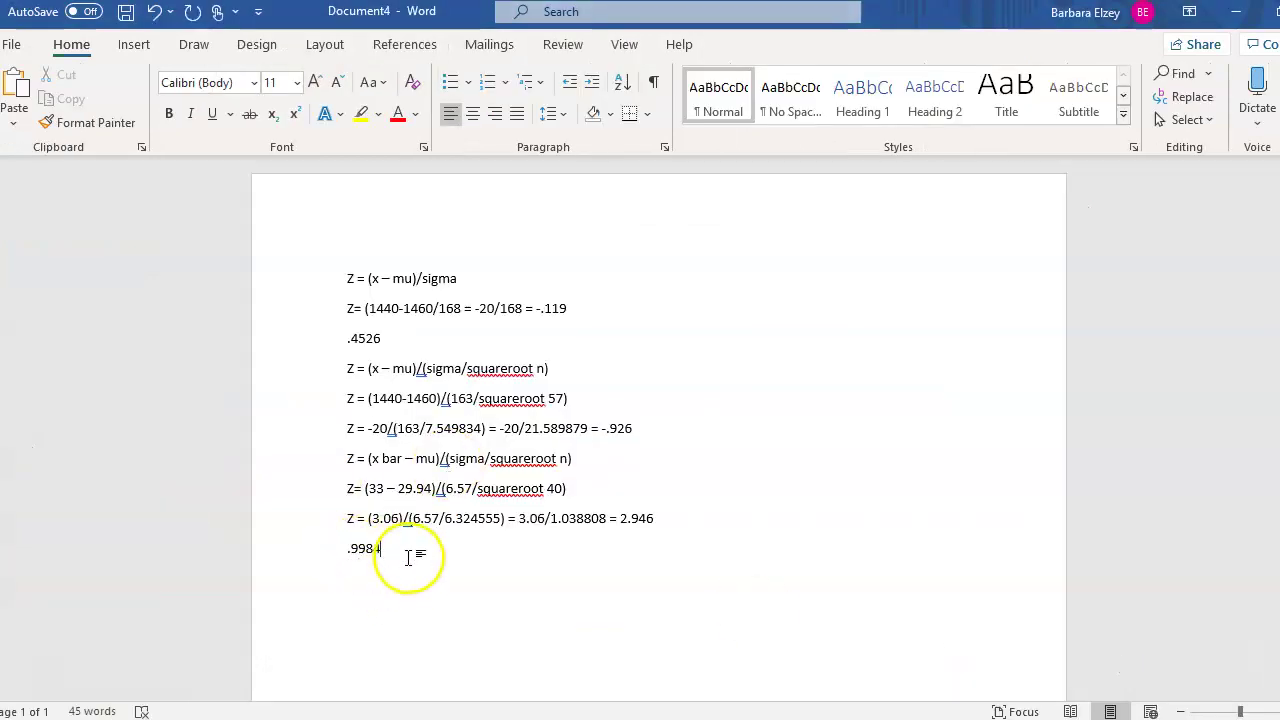
text(1)
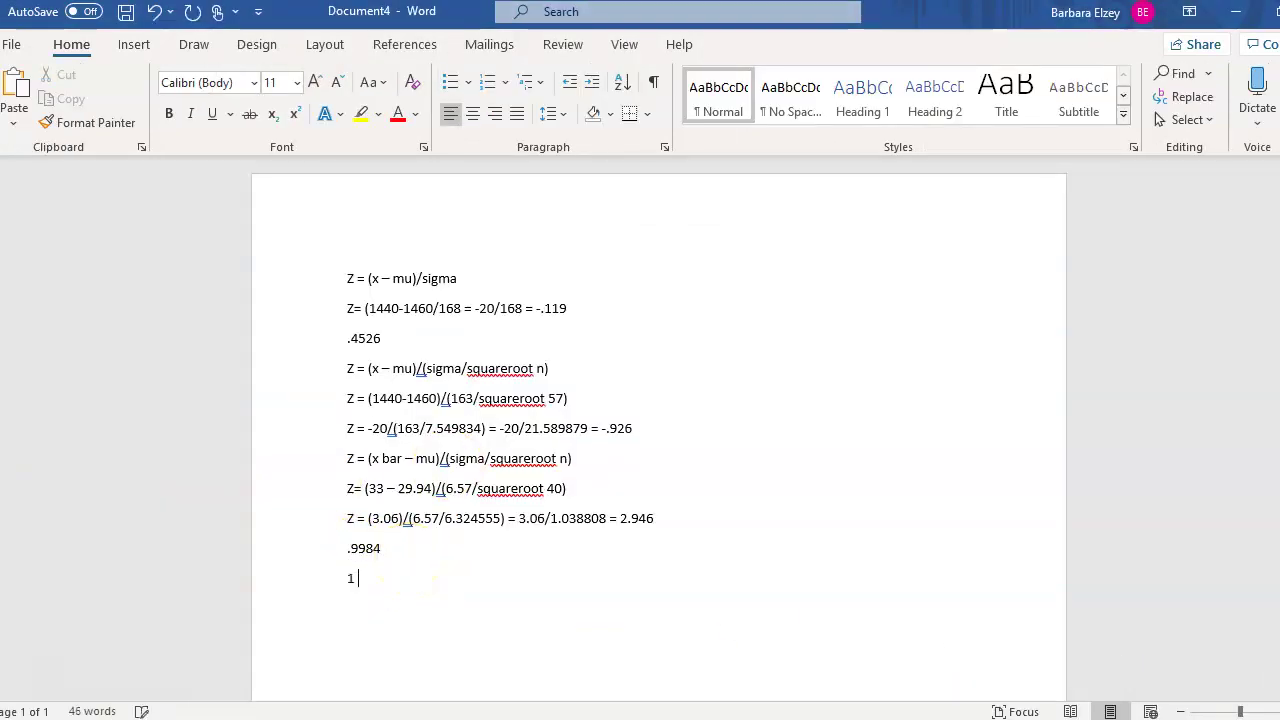
text( - .9984 = )
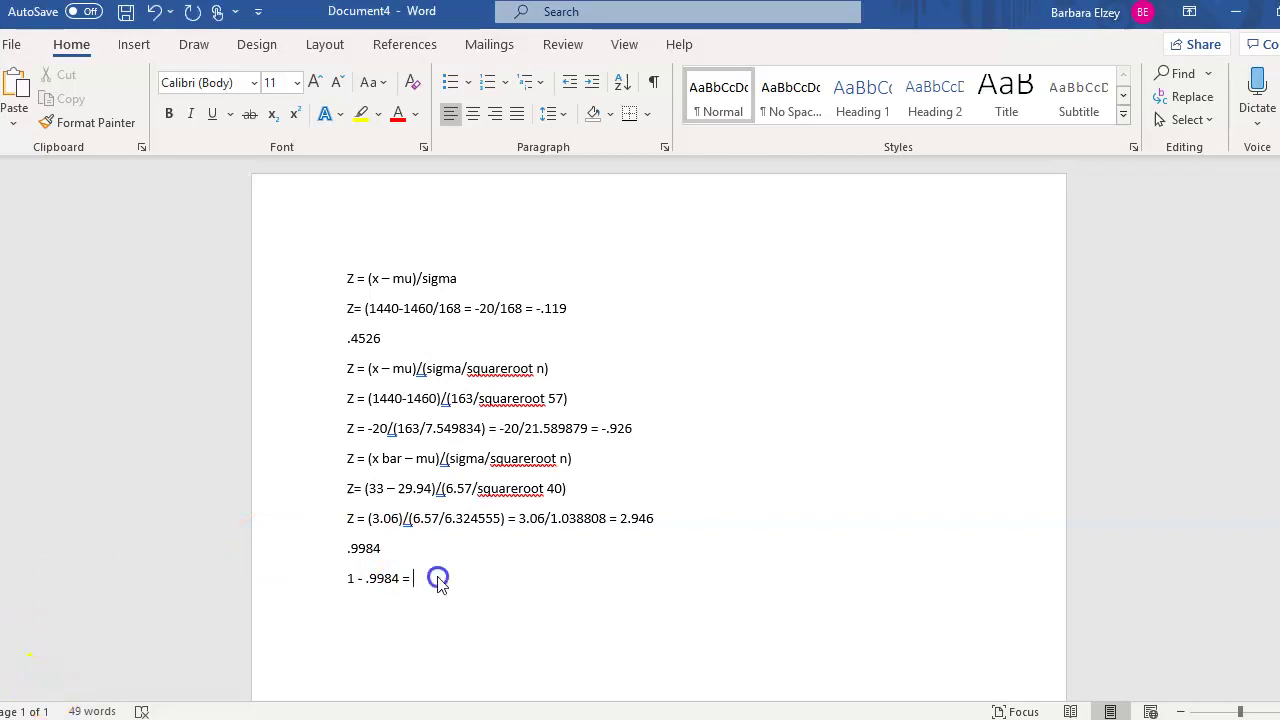
text(.0016)
Enter .0016 as question 1's answer in MyOpenMath and preview it.
key(alt+Tab)
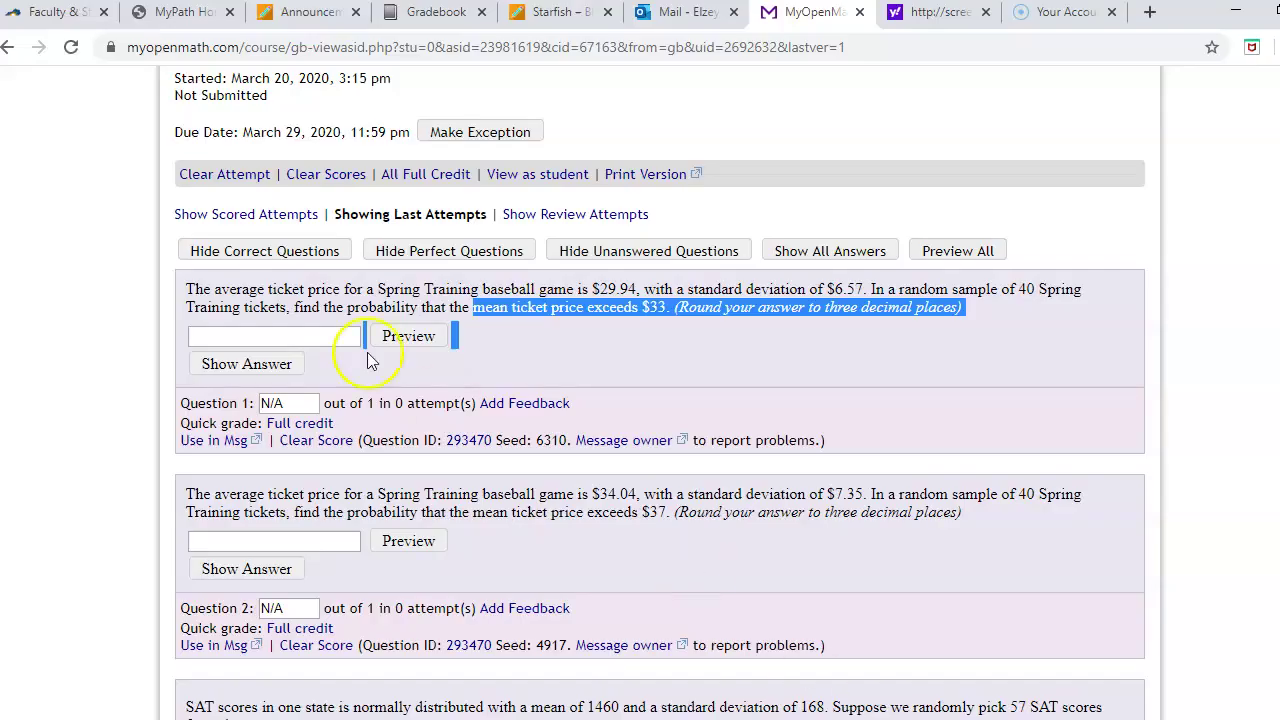
click(289, 342)
text(.0016)
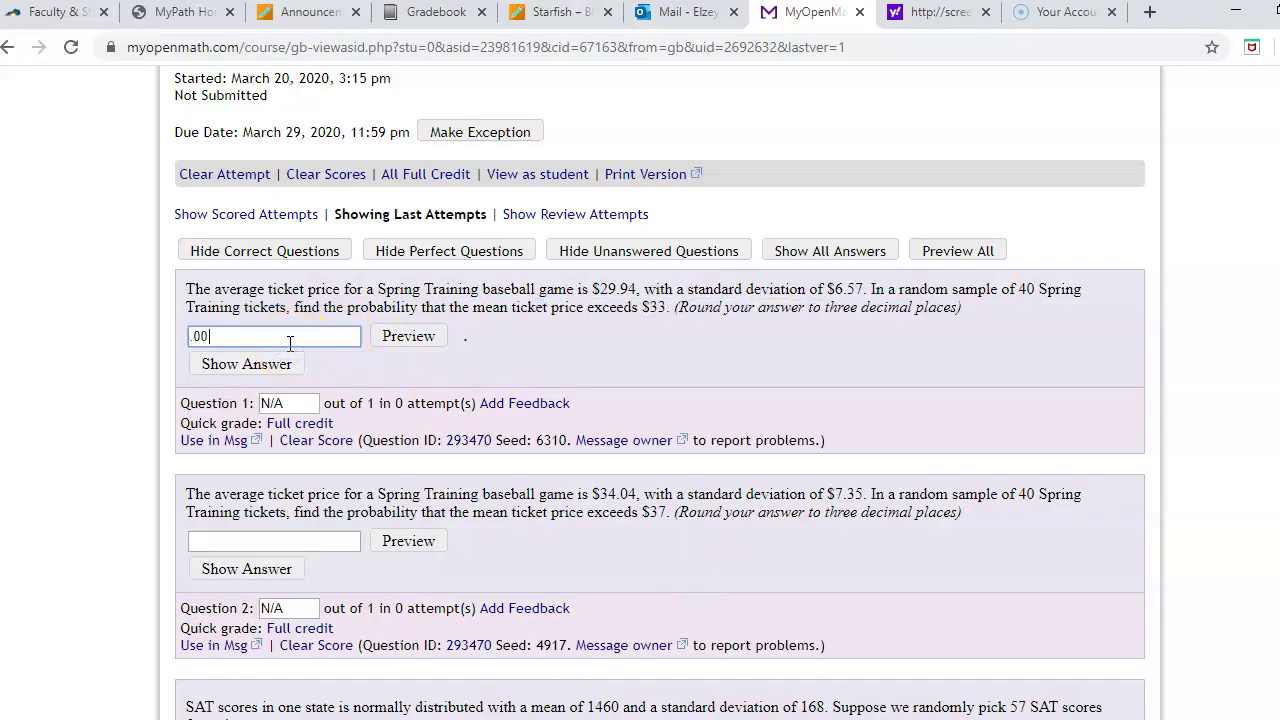
click(407, 348)
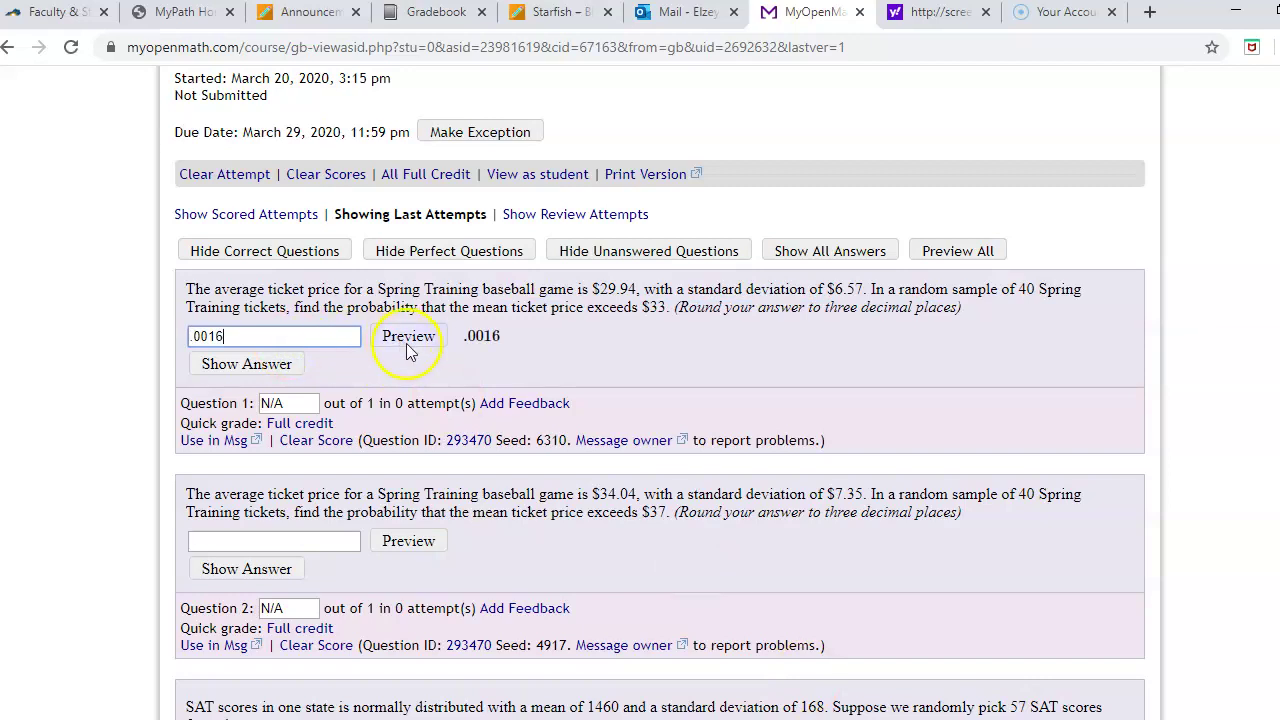